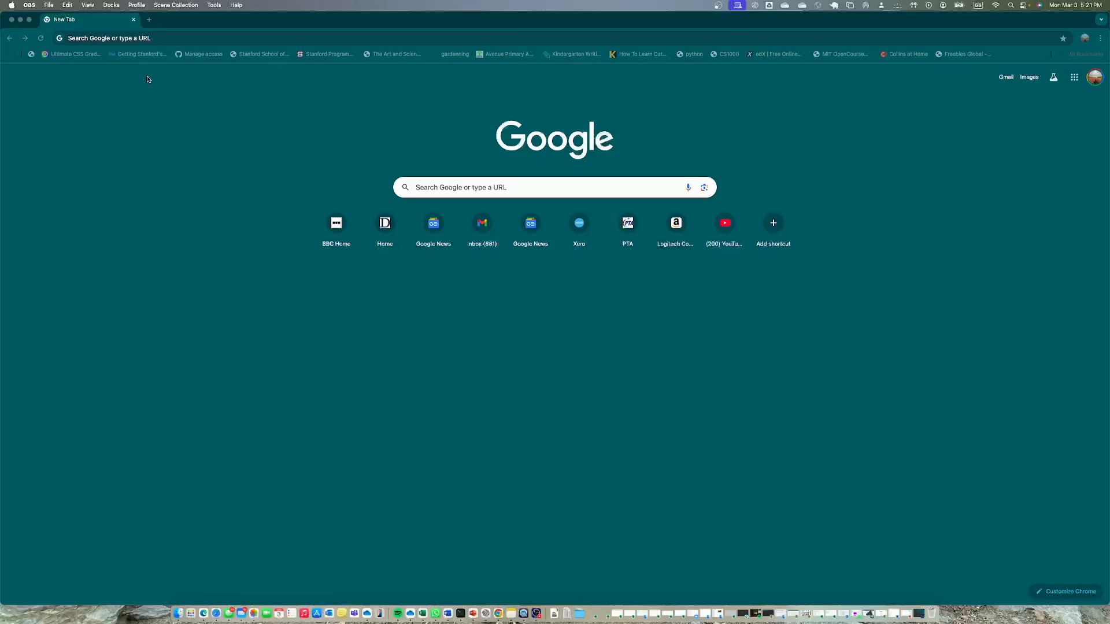
Search the web for napkin and open the Napkin AI website
left_click(156, 38)
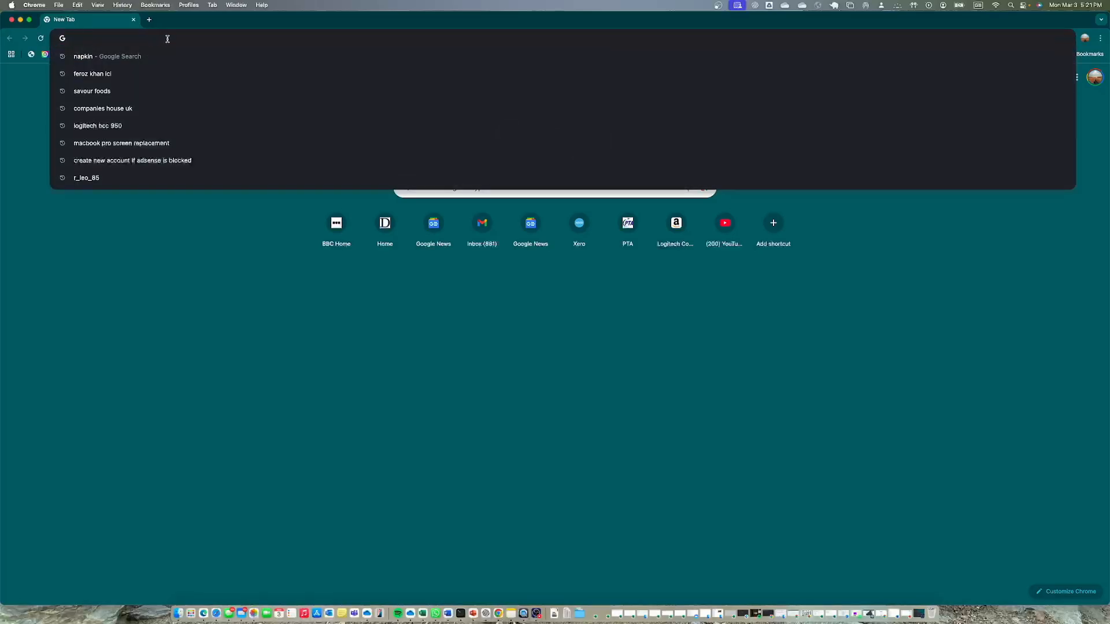
left_click(149, 56)
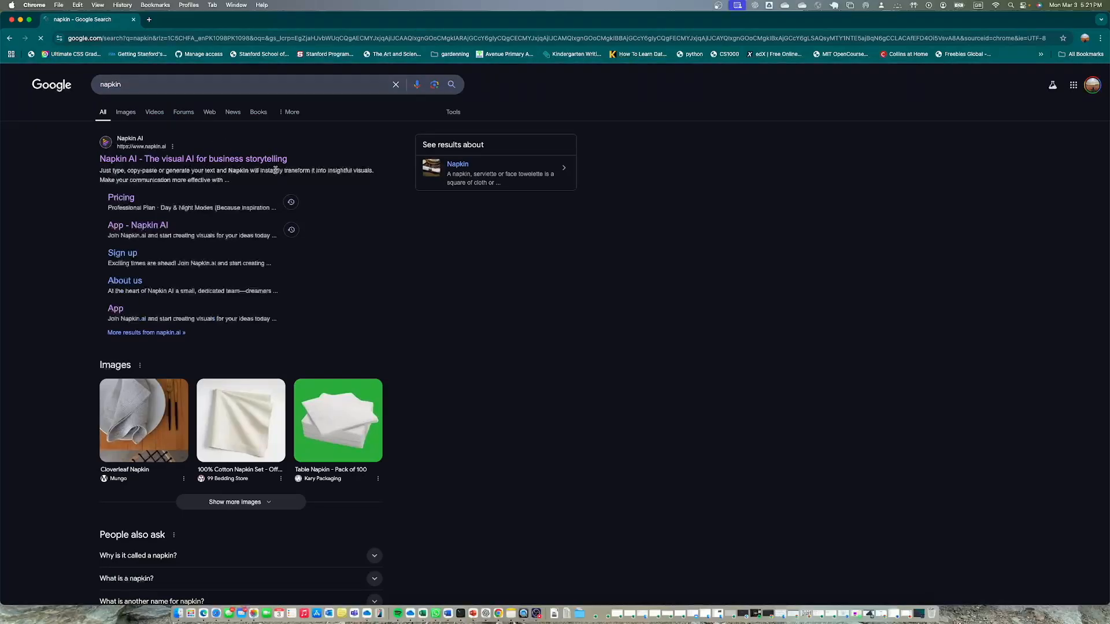
left_click(188, 160)
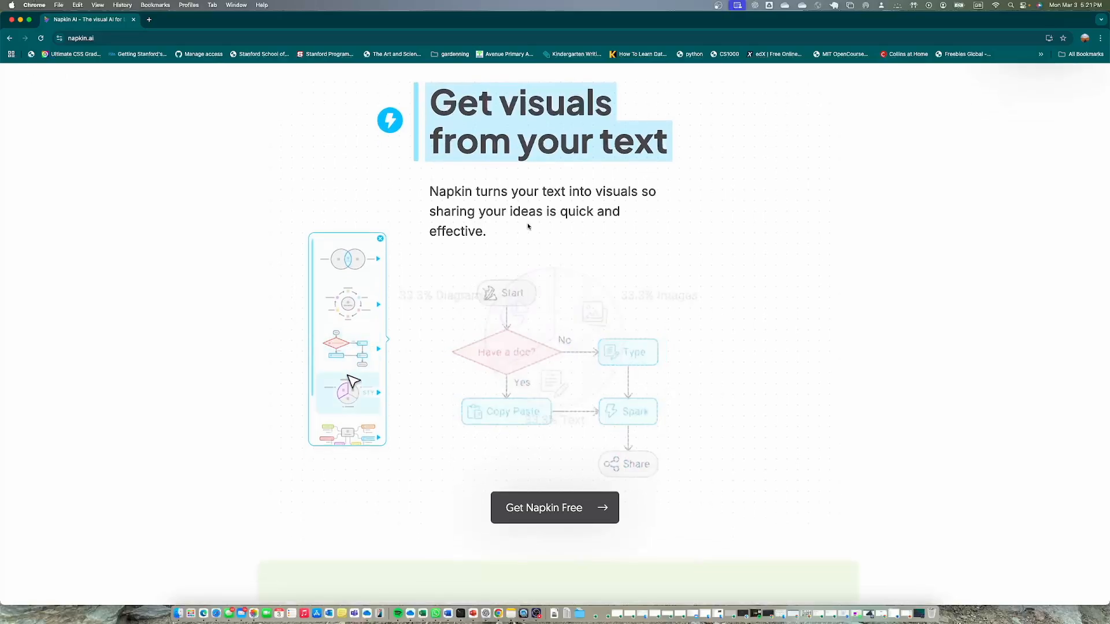
Open Napkin's pricing page and review the Starter, Professional and Enterprise plans
left_click(549, 93)
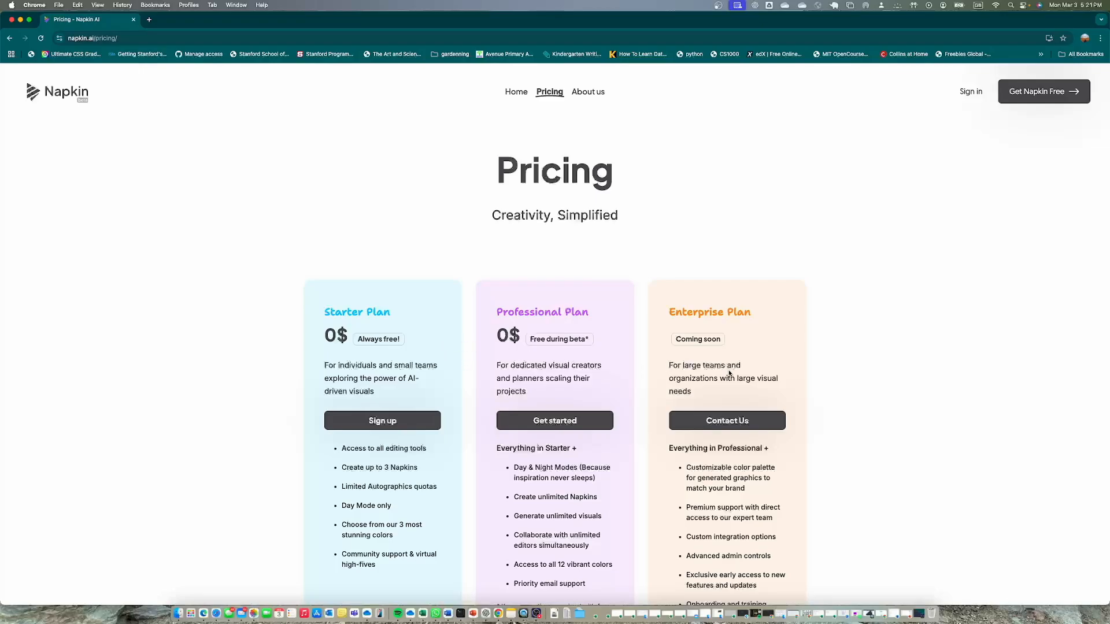
scroll(622, 355, "down", 10)
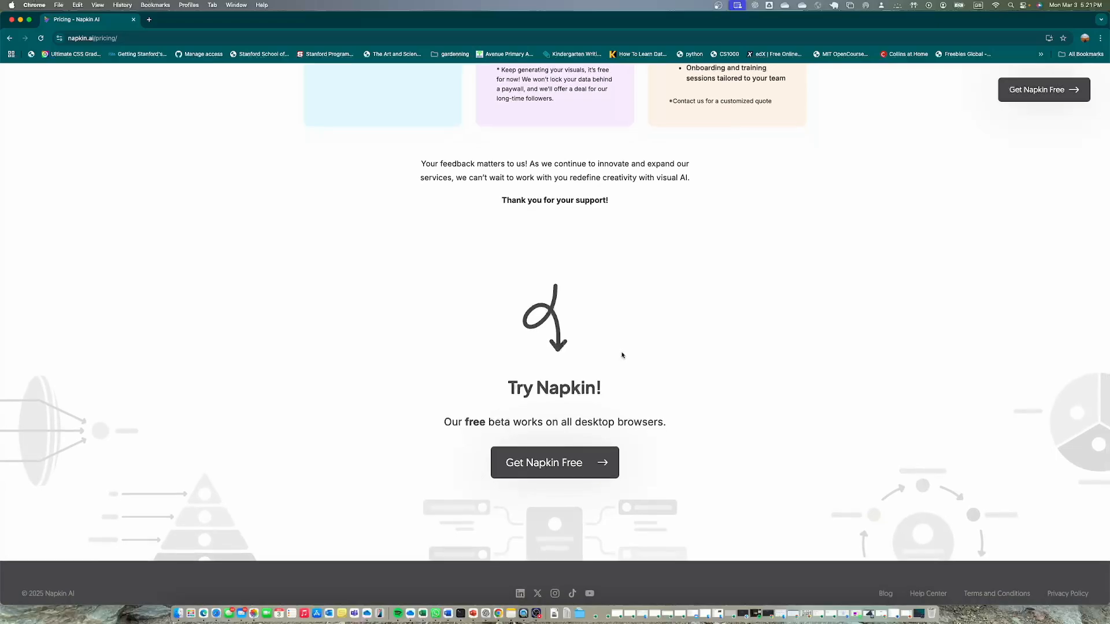
scroll(621, 355, "down", 2)
scroll(622, 355, "up", 15)
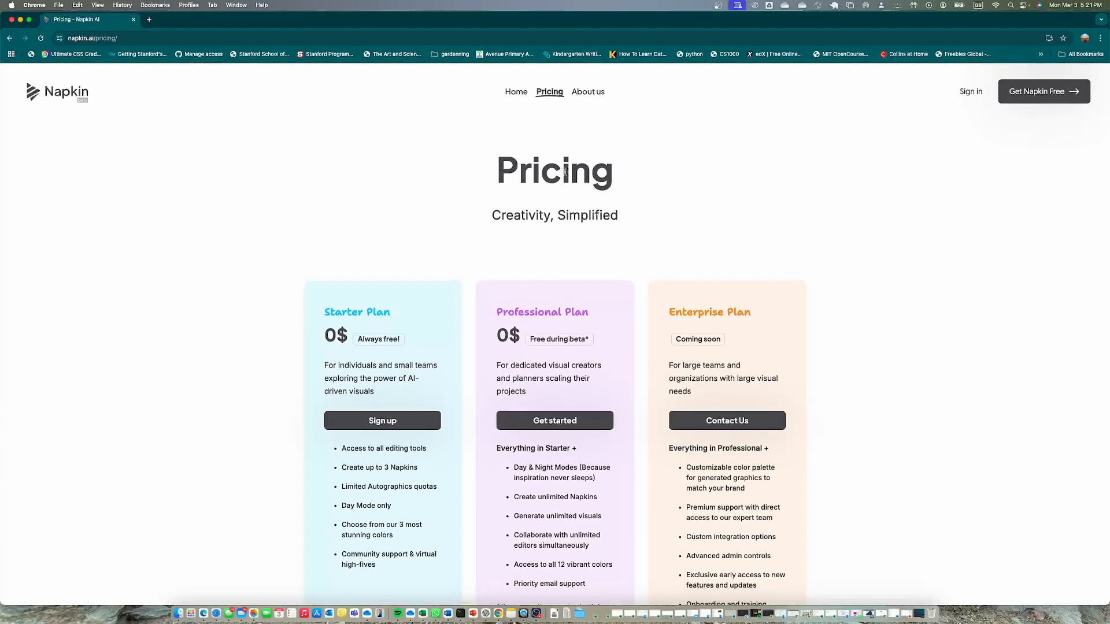
Return to Napkin's home page and read the four "How it works" stages, from pasting text to exporting visuals
left_click(508, 93)
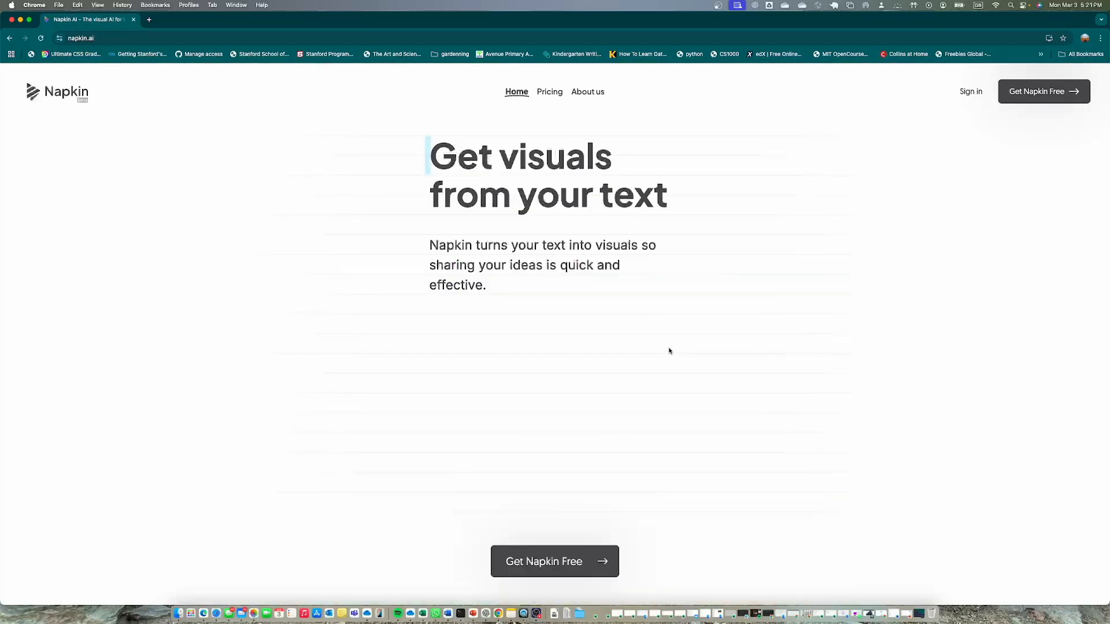
scroll(652, 366, "down", 6)
scroll(652, 368, "down", 3)
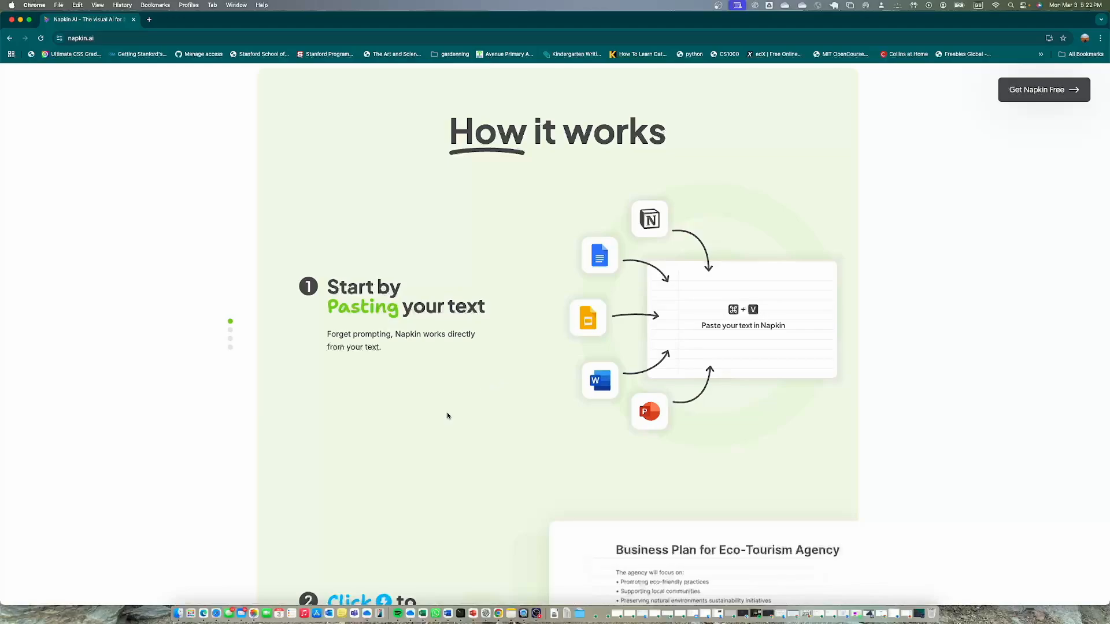
scroll(447, 415, "down", 5)
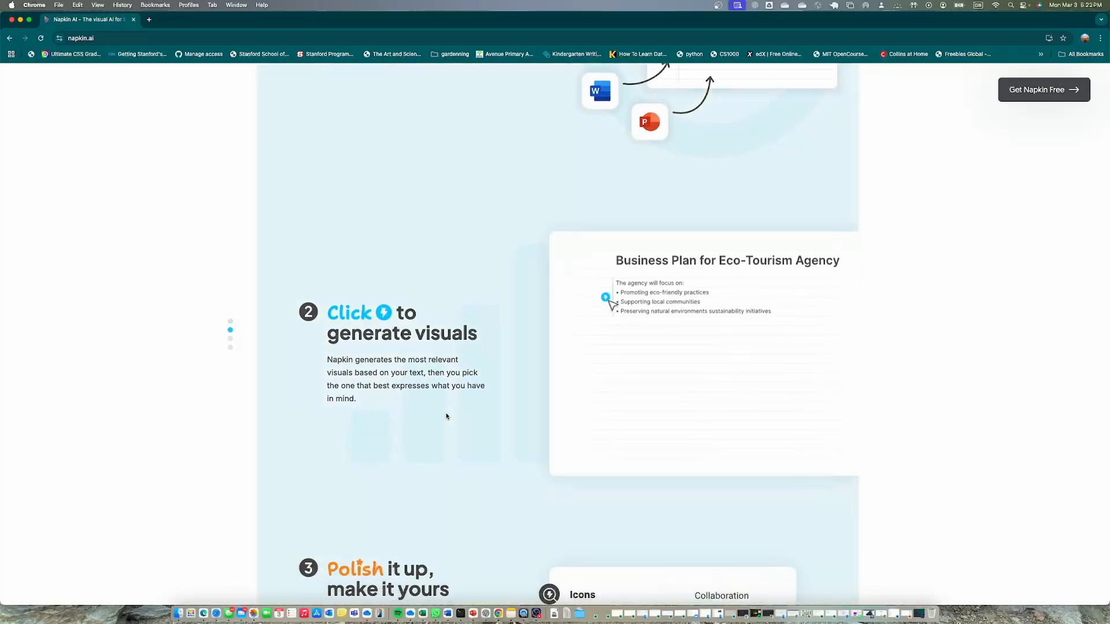
scroll(447, 416, "up", 3)
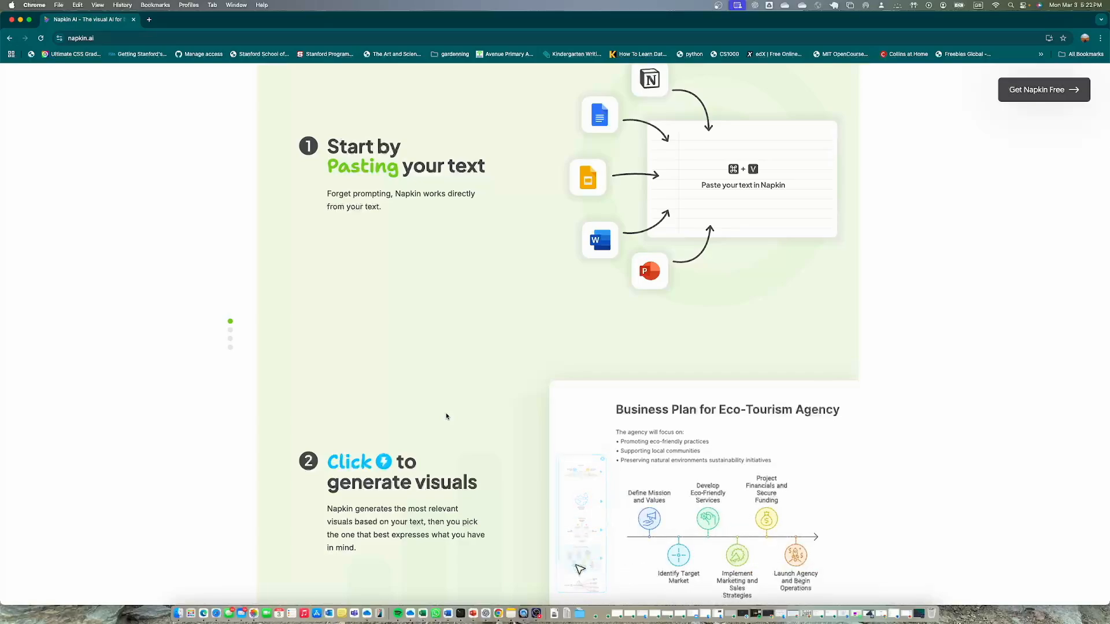
scroll(483, 412, "down", 2)
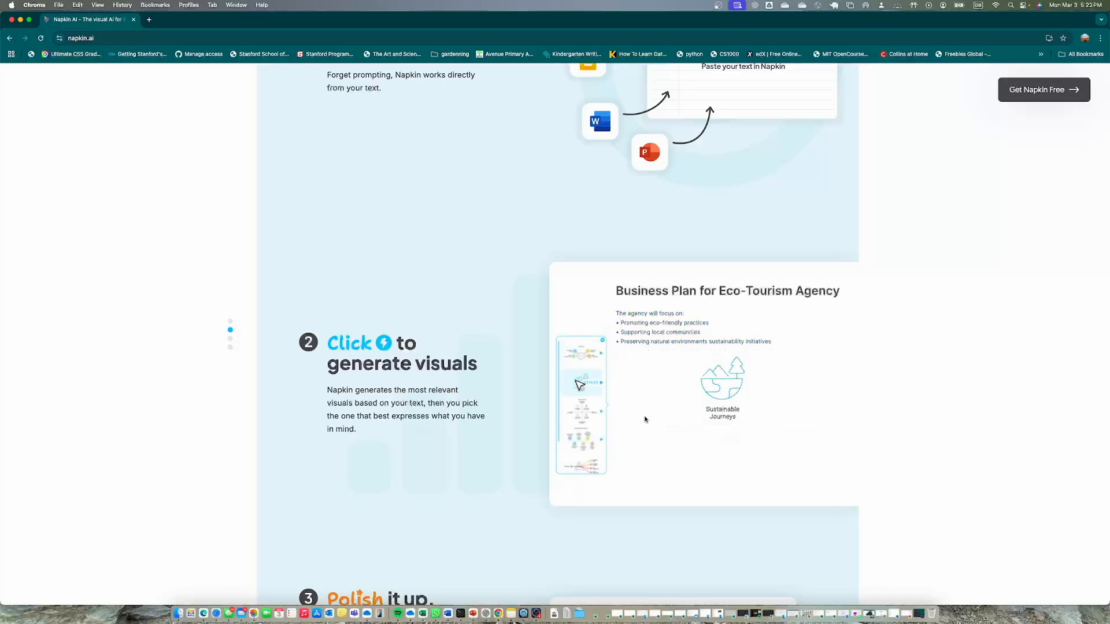
scroll(508, 407, "down", 4)
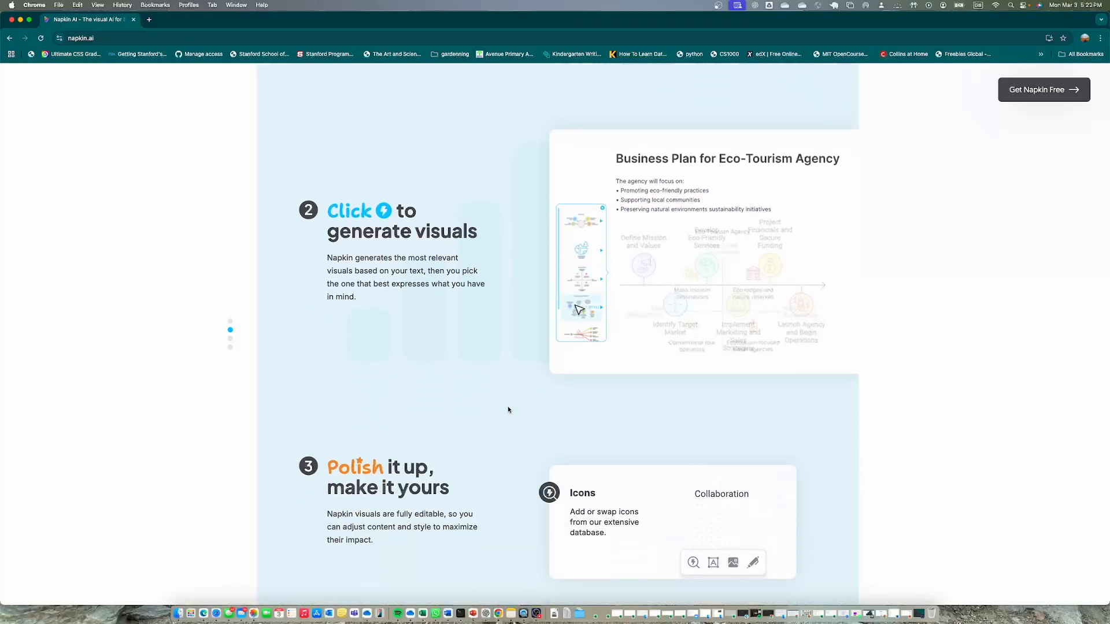
scroll(507, 410, "down", 5)
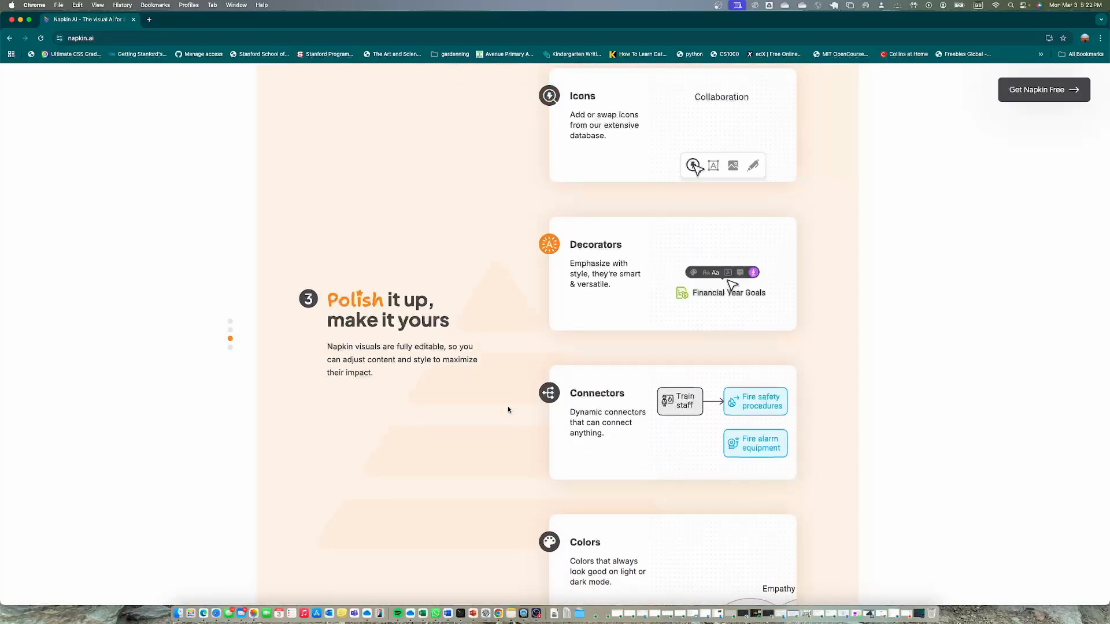
scroll(508, 410, "down", 2)
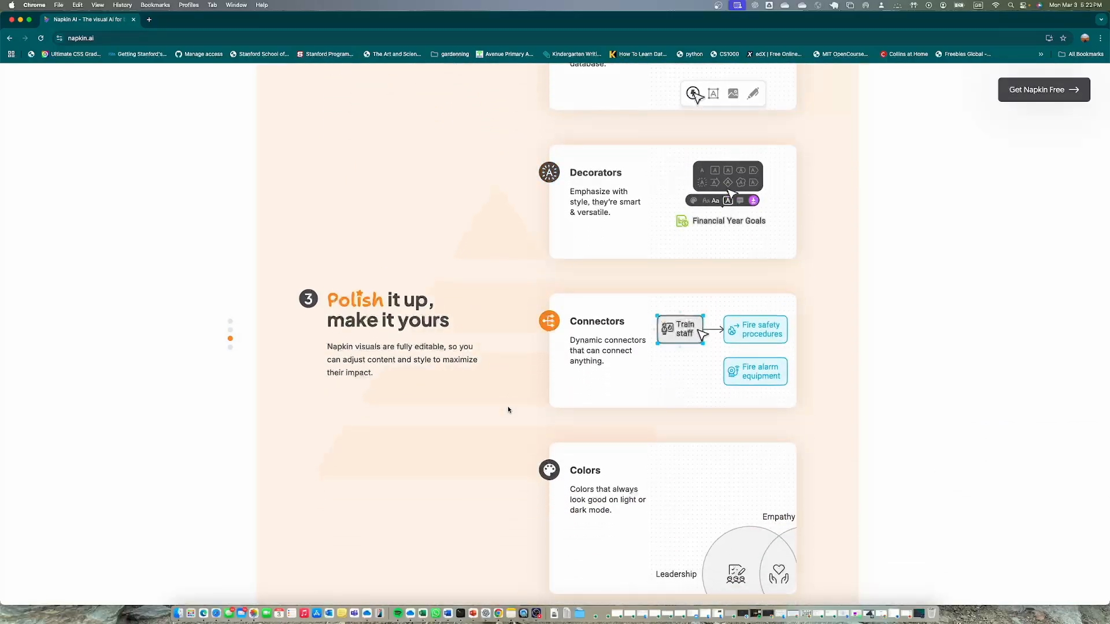
scroll(508, 412, "down", 2)
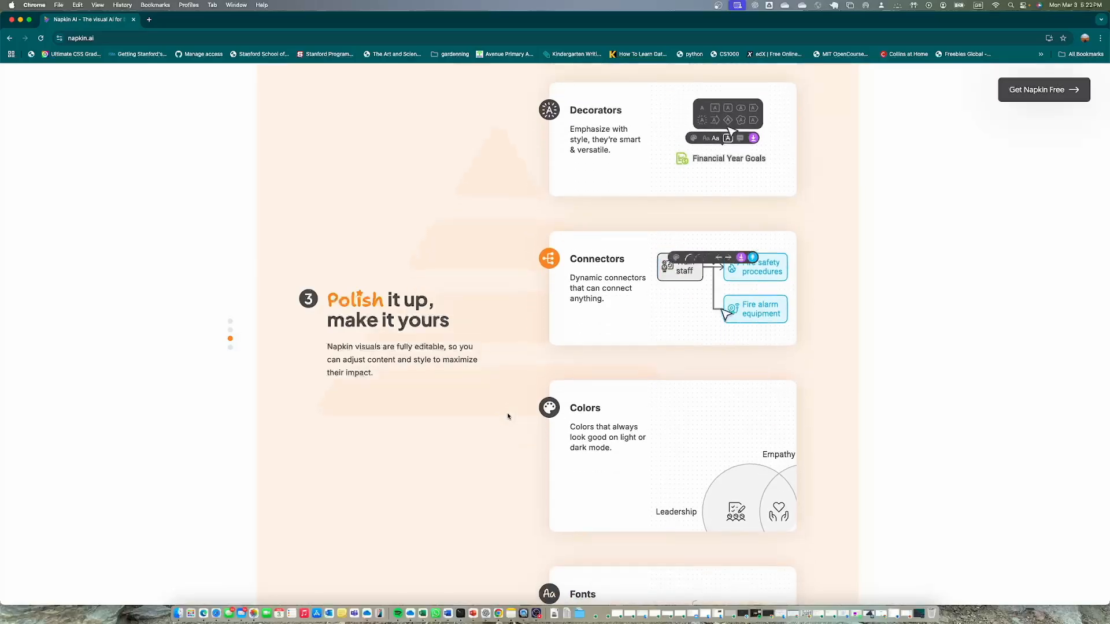
scroll(507, 416, "down", 15)
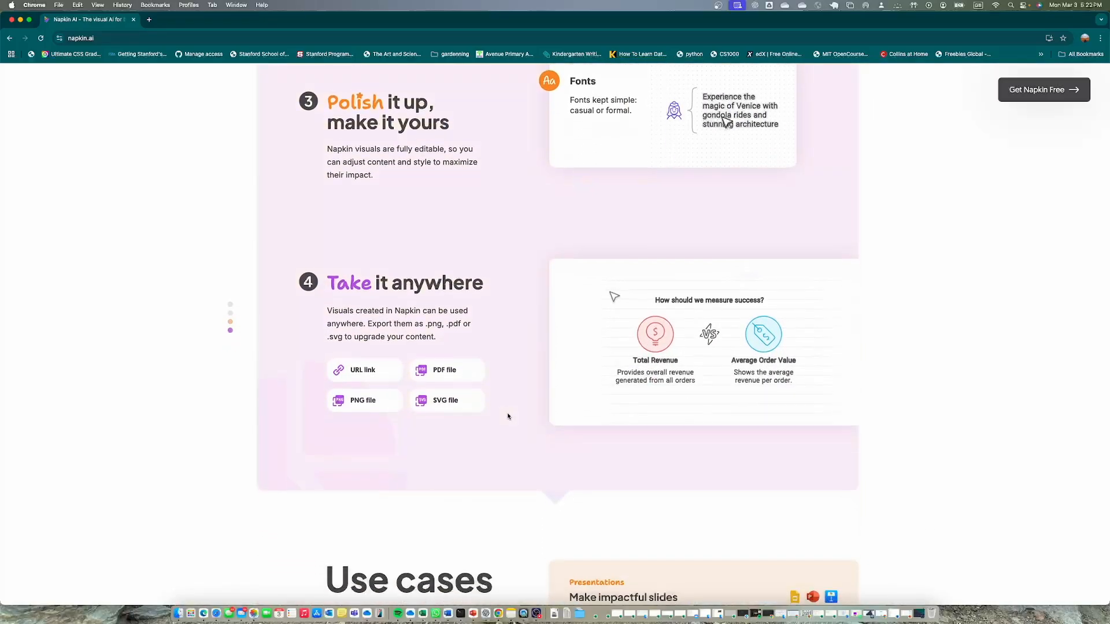
Look through the home page's use cases, sample visuals and testimonials, and return to the start of the page
scroll(507, 416, "down", 6)
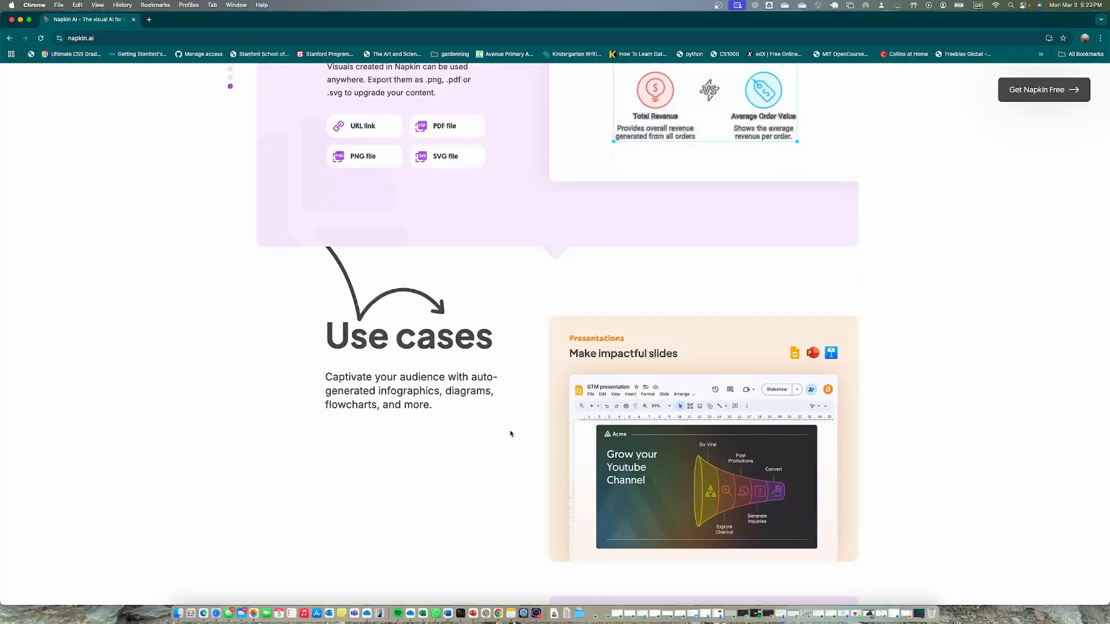
scroll(511, 434, "down", 2)
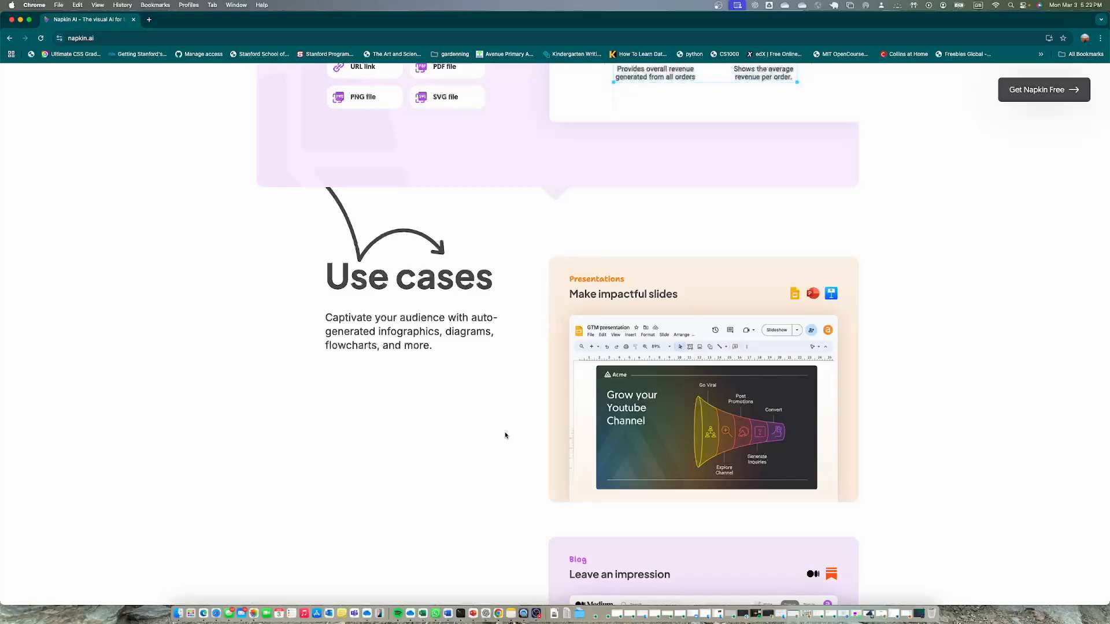
scroll(505, 435, "down", 3)
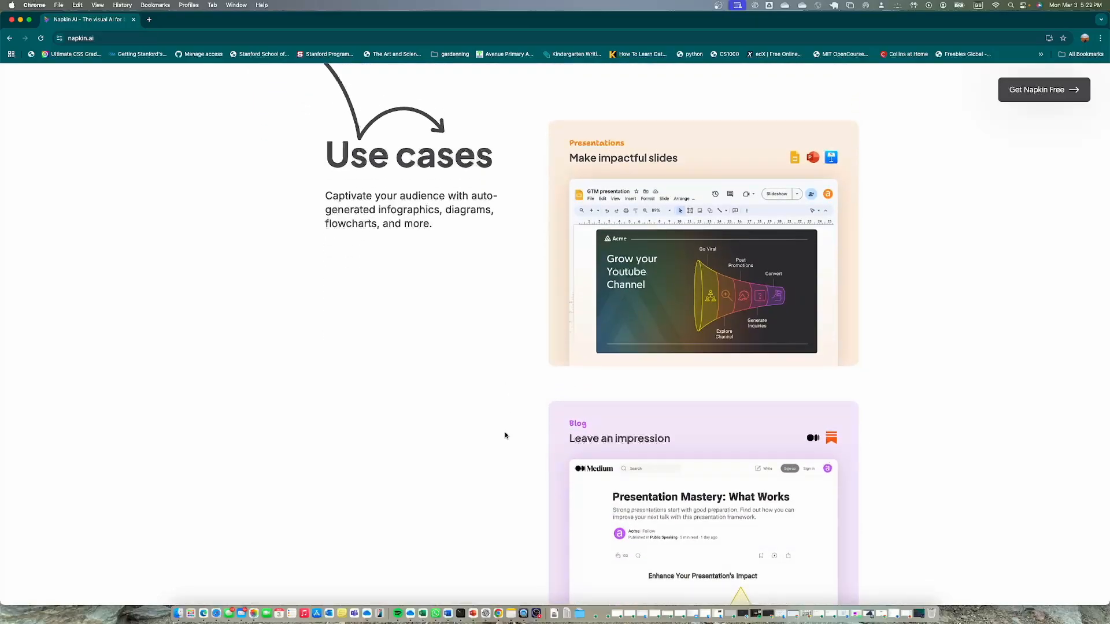
scroll(505, 435, "down", 5)
scroll(570, 361, "up", 1)
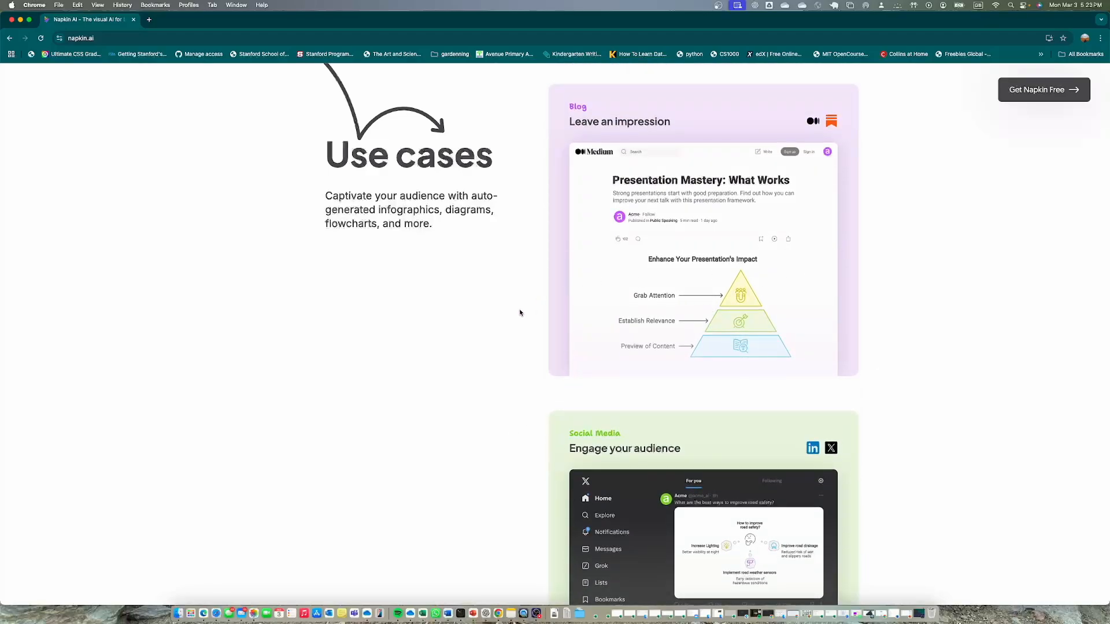
scroll(437, 381, "down", 8)
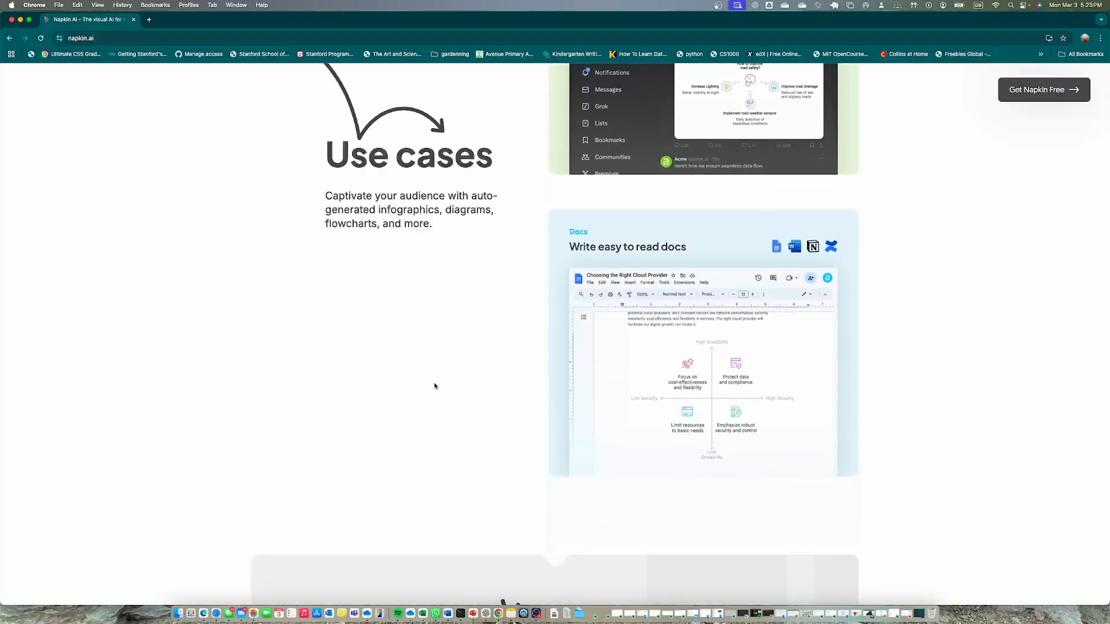
scroll(435, 386, "down", 10)
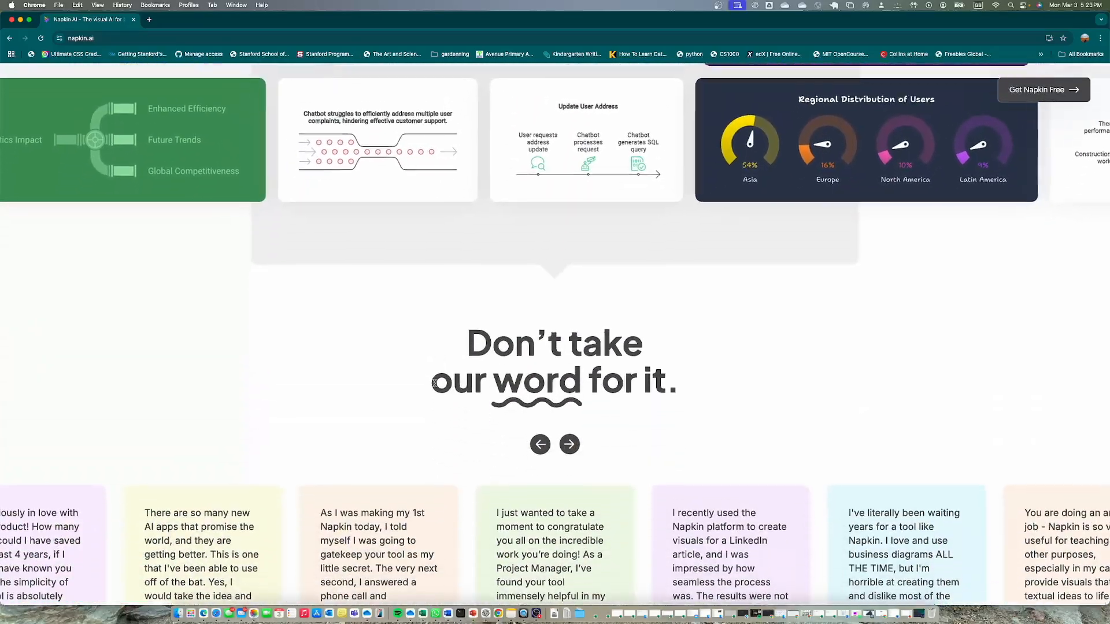
scroll(436, 386, "down", 8)
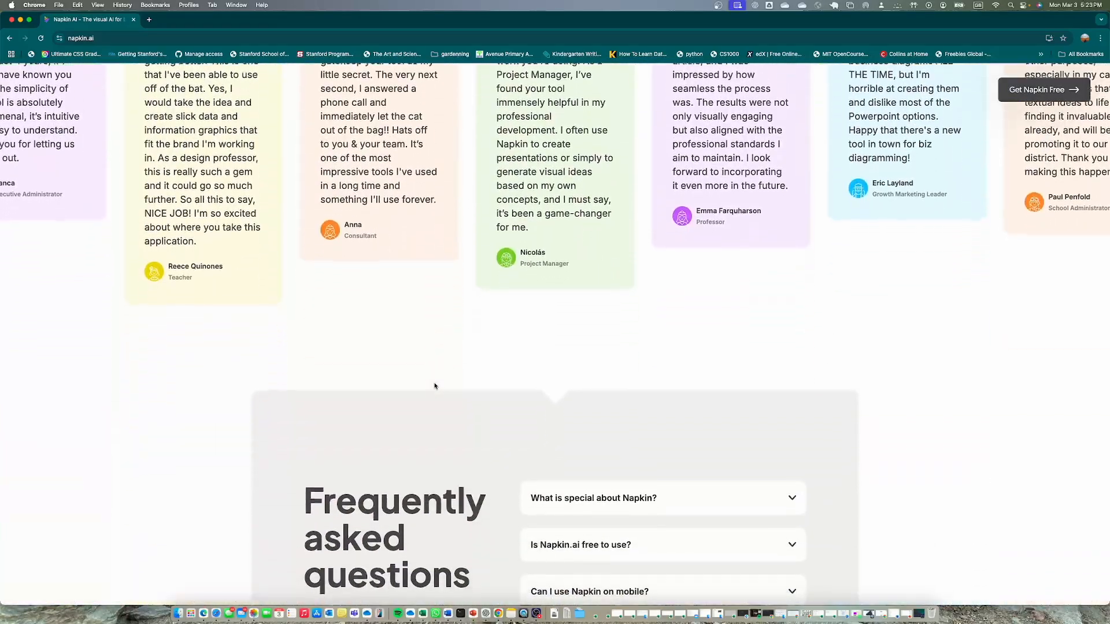
scroll(435, 386, "up", 20)
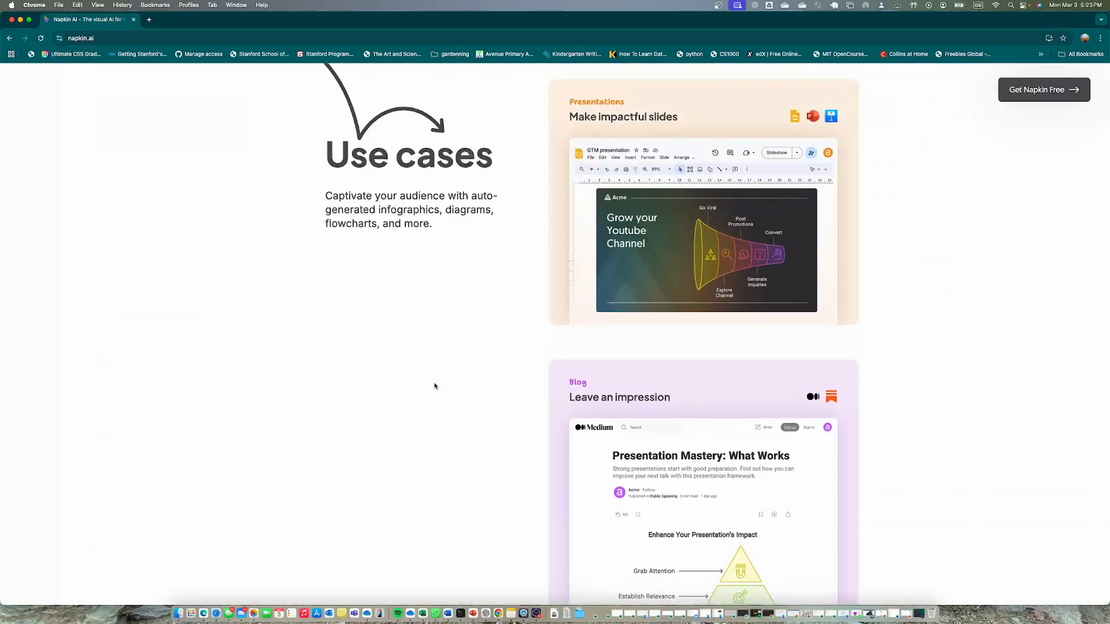
scroll(435, 386, "up", 20)
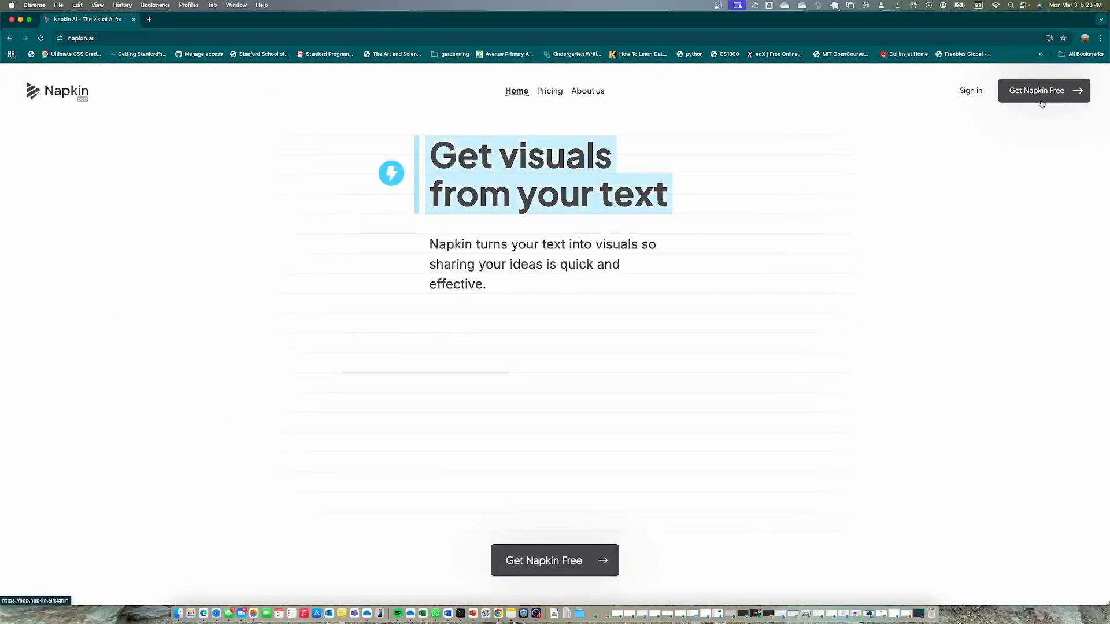
Sign in to Napkin with the Google account
left_click(976, 93)
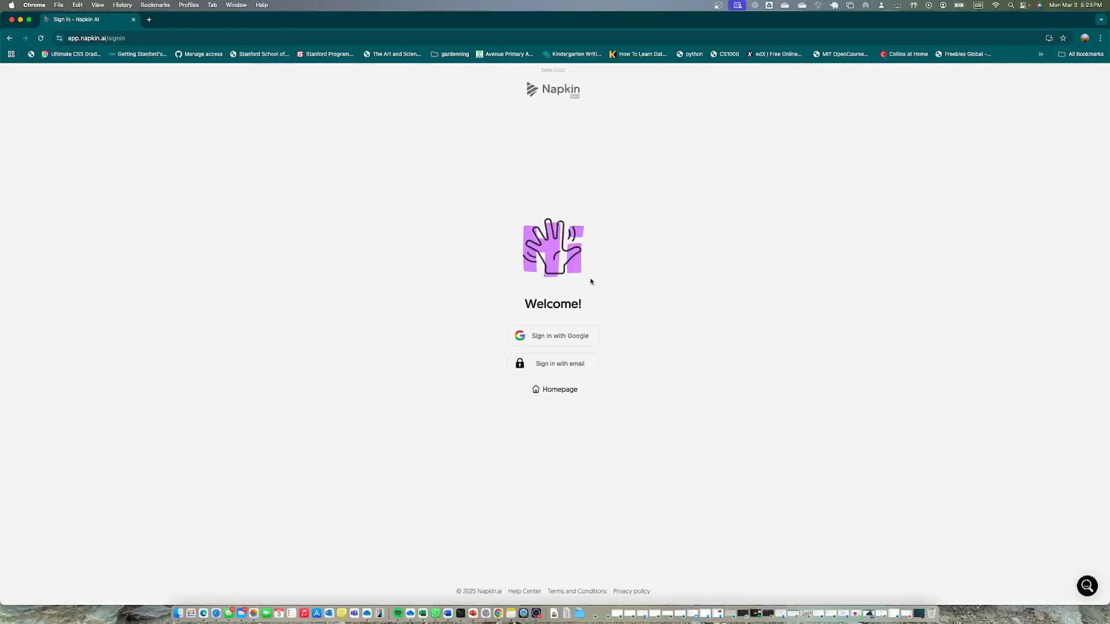
left_click(538, 336)
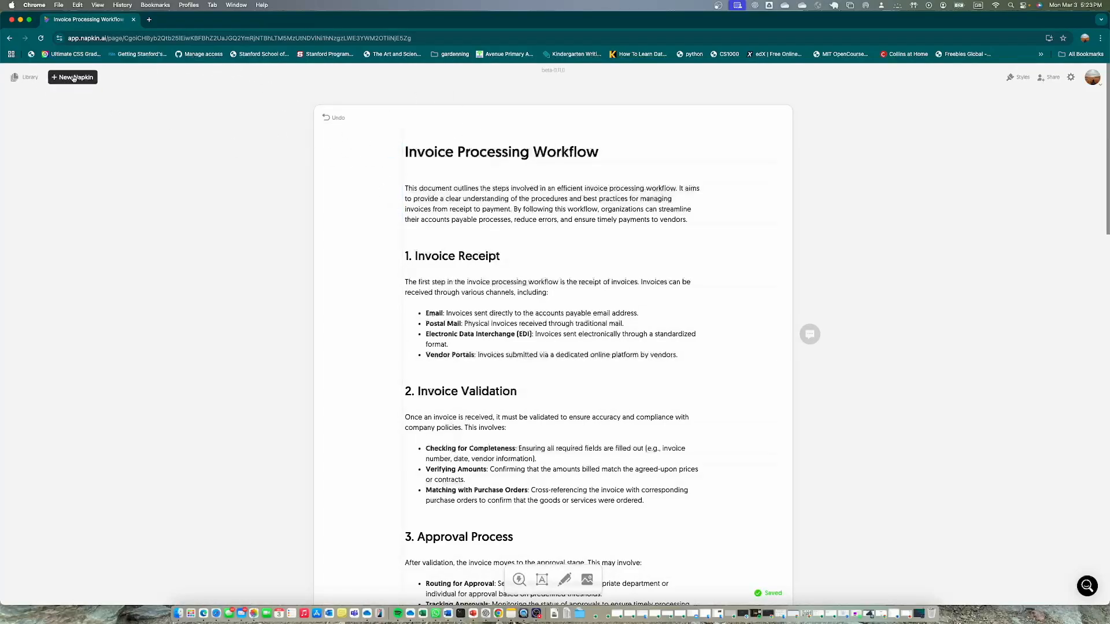
Create a new blank Napkin document
scroll(405, 303, "down", 1)
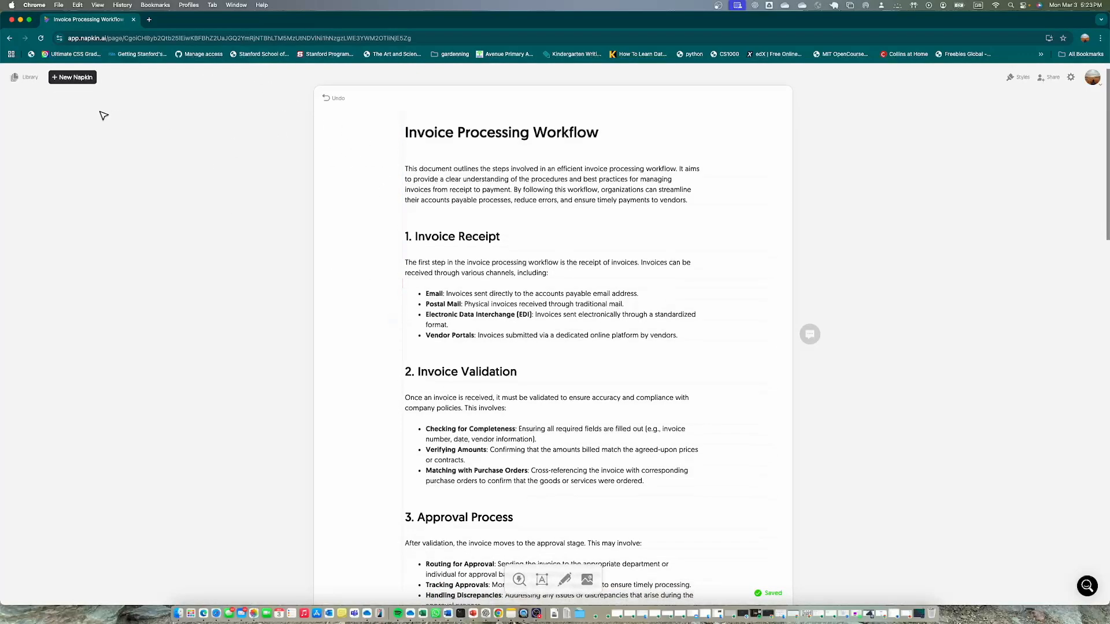
left_click(76, 77)
left_click(137, 88)
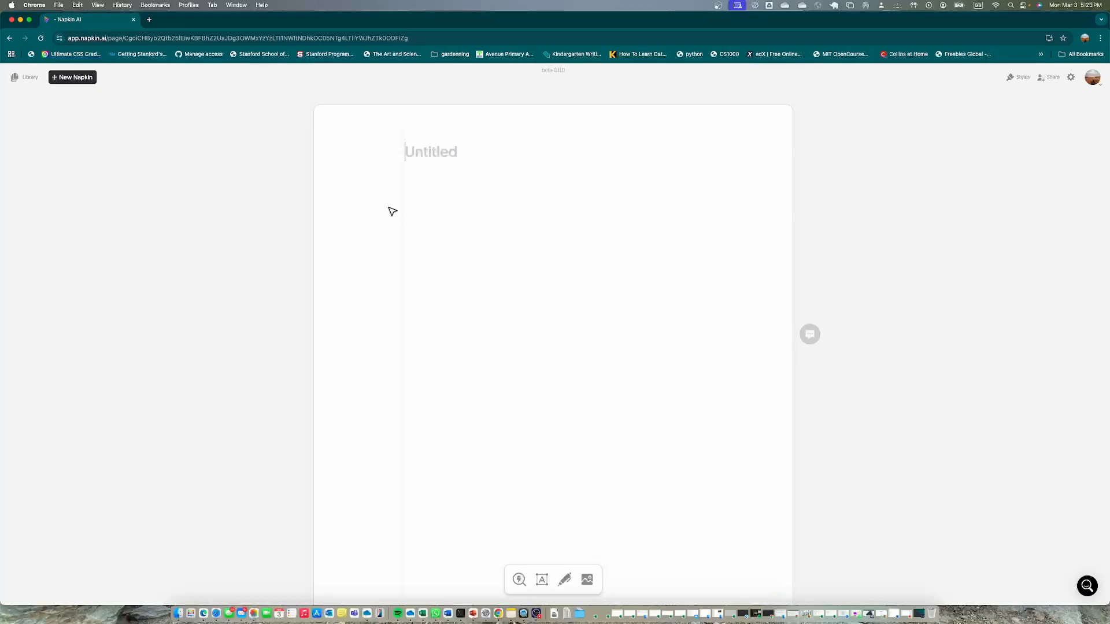
Title the new document "Invoice Processing workflow"
type("Invoice Processimng")
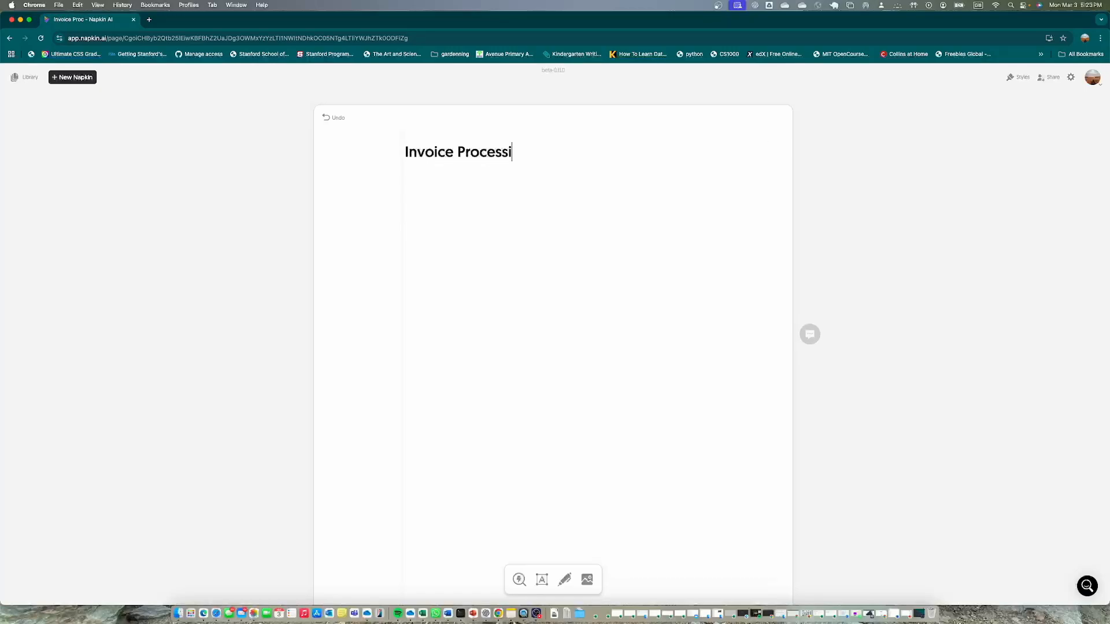
key("BackSpace")
key("BackSpace")
key("BackSpace")
key("BackSpace")
key("BackSpace")
type("ing workflow")
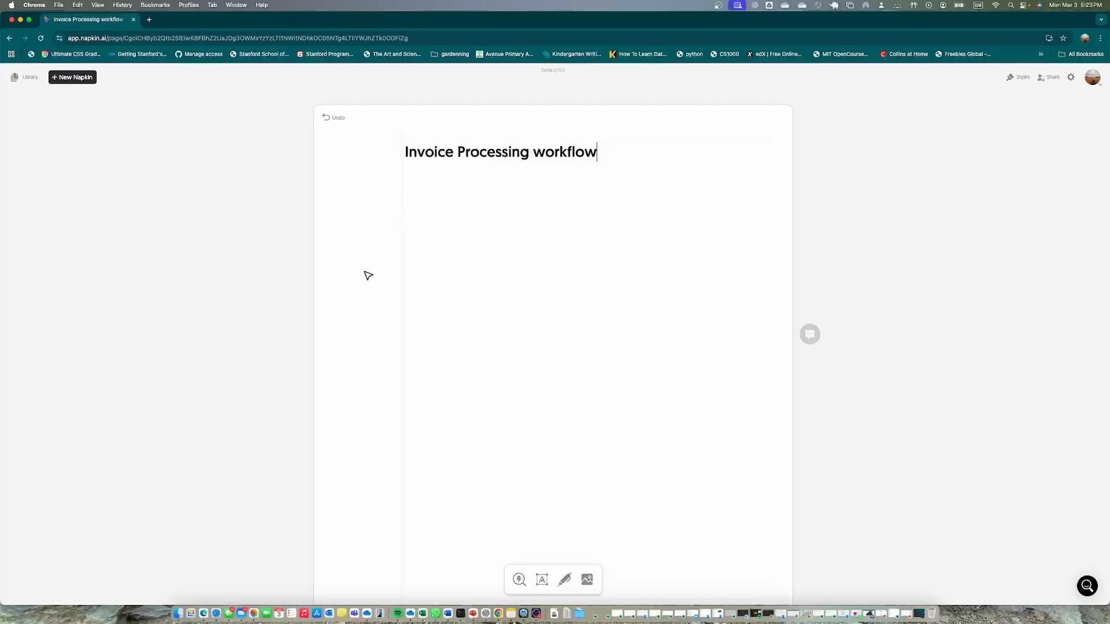
Switch to the Word document and read through its invoice processing text, from Invoice Receipt to Archiving & Reporting
left_click(448, 613)
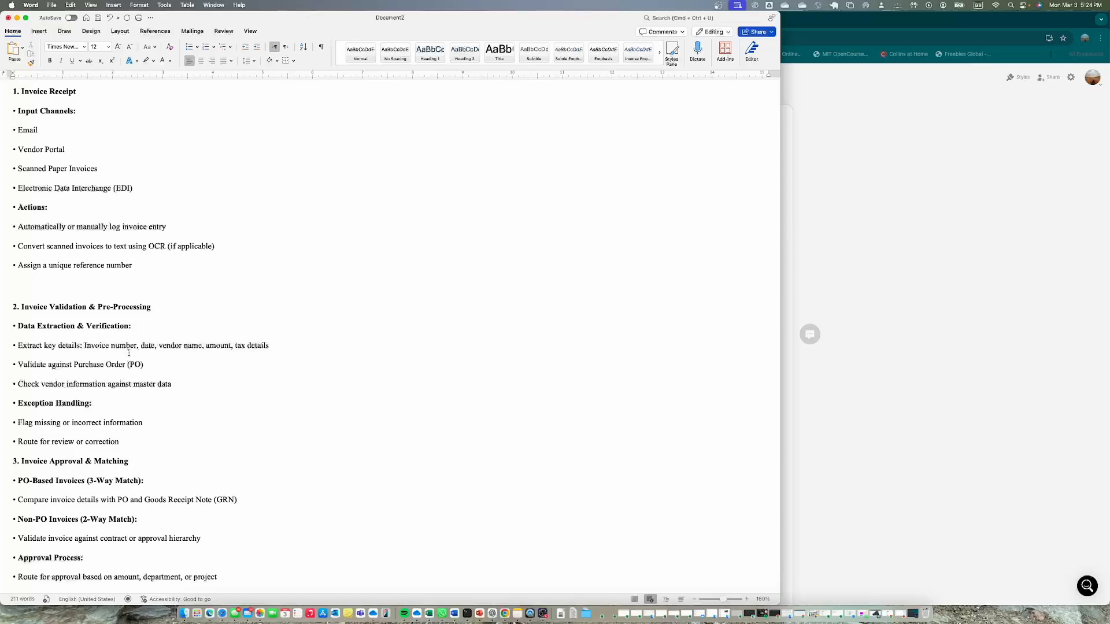
scroll(129, 353, "down", 2)
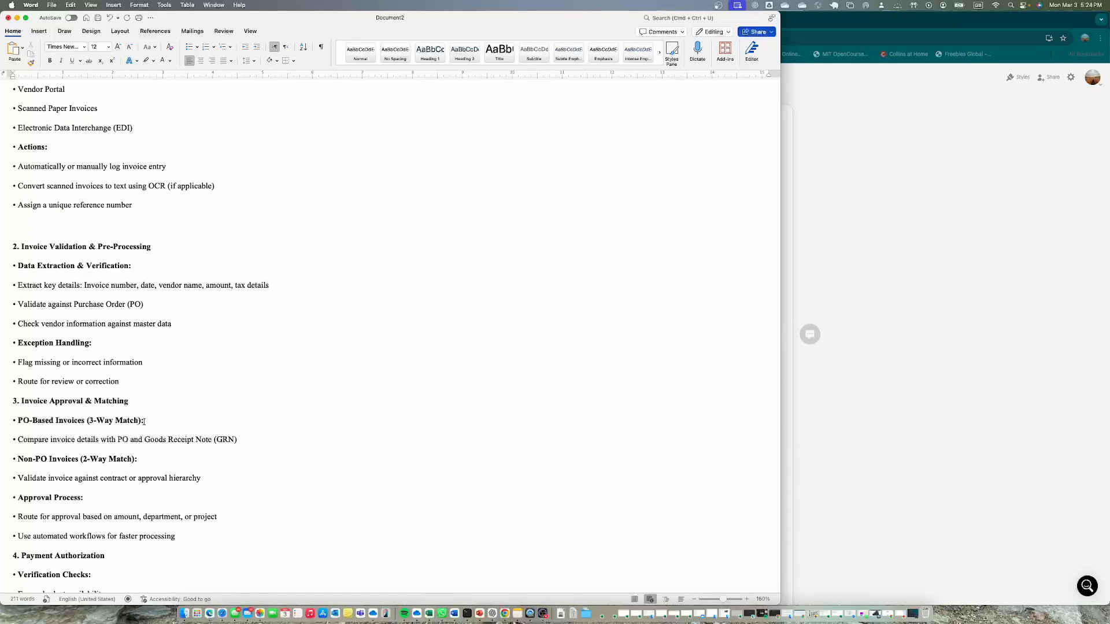
scroll(150, 434, "down", 4)
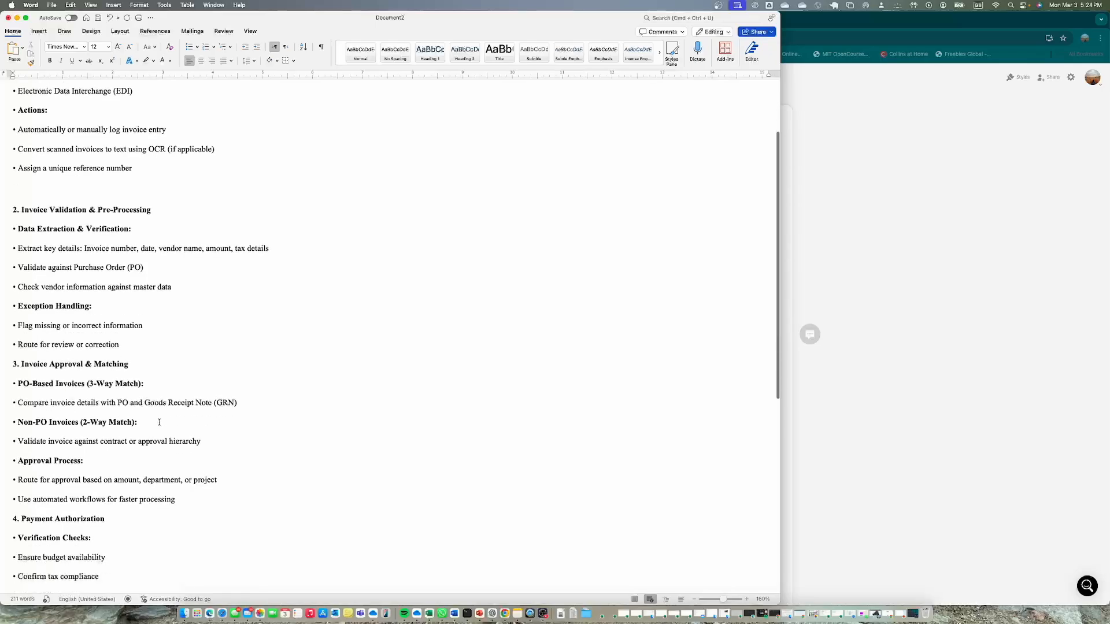
scroll(128, 461, "down", 7)
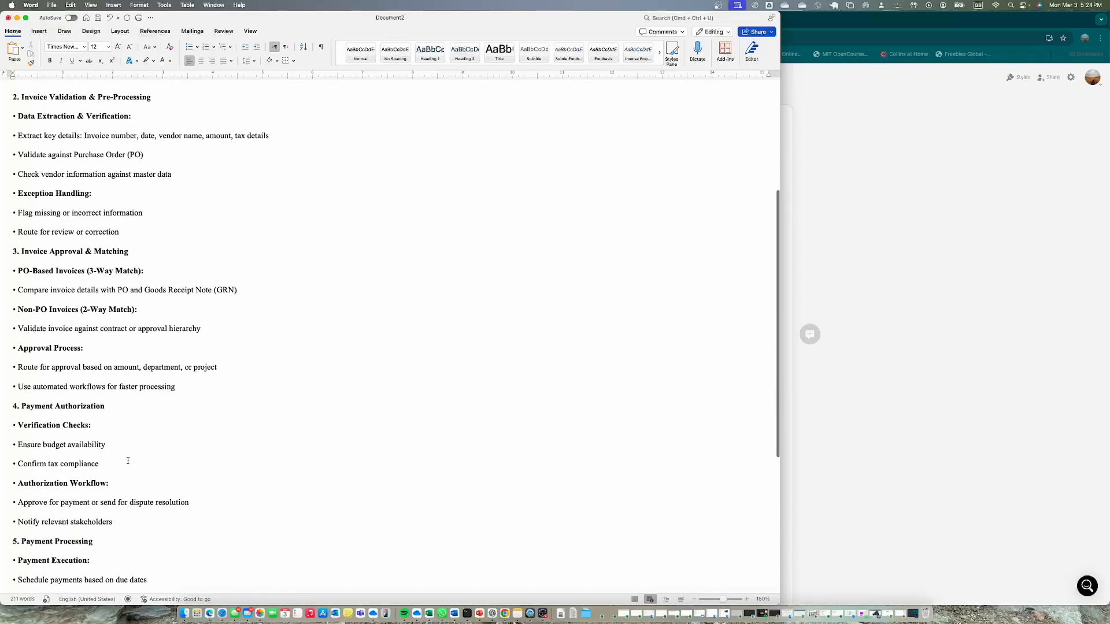
scroll(130, 475, "down", 3)
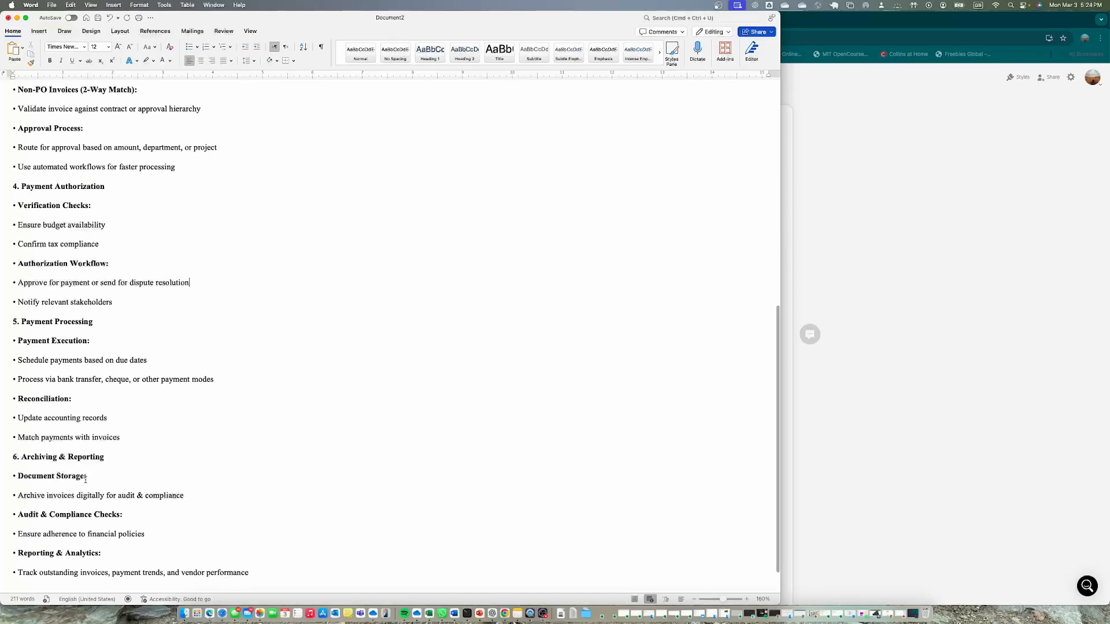
scroll(85, 479, "down", 2)
scroll(85, 408, "up", 18)
scroll(84, 408, "down", 1)
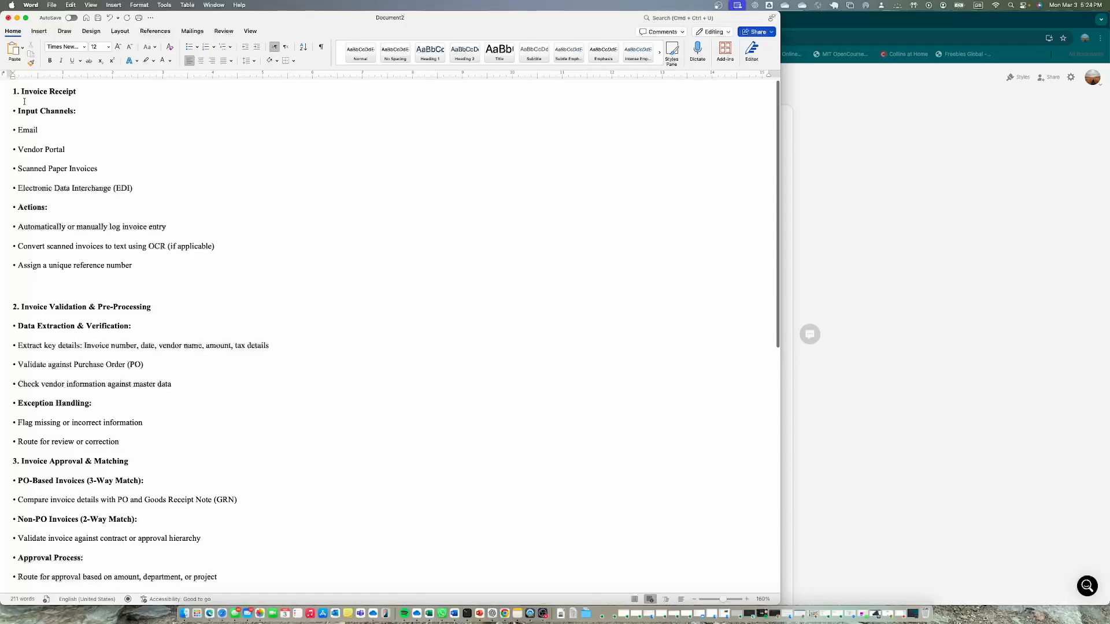
Copy the entire invoice processing text from the Word document and minimize the Word window
left_click_drag(9, 91, 272, 592)
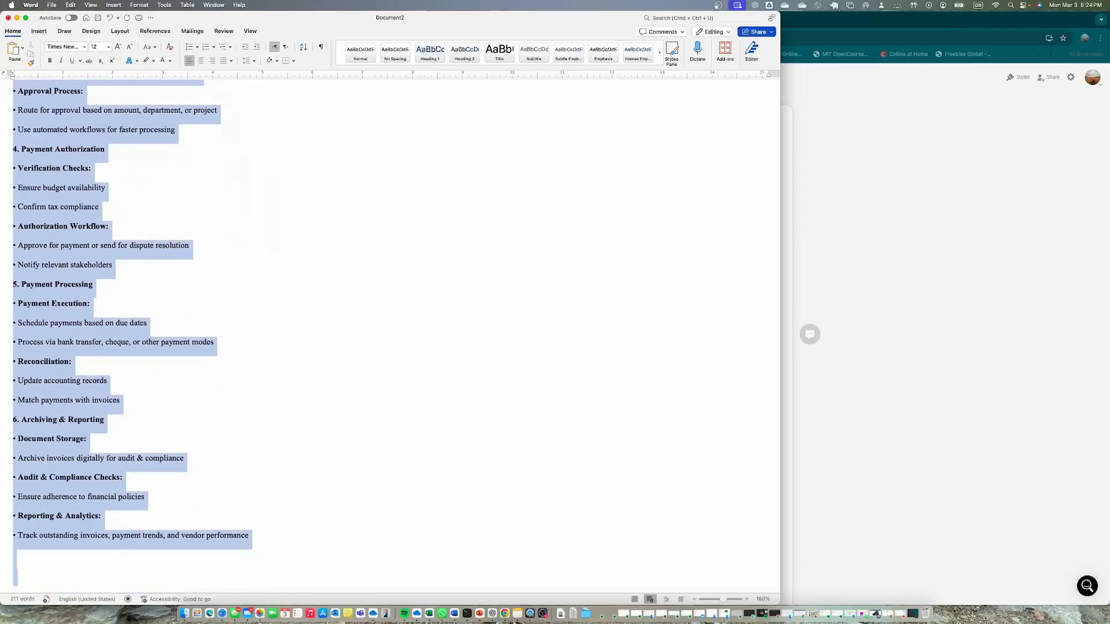
right_click(59, 267)
left_click(77, 280)
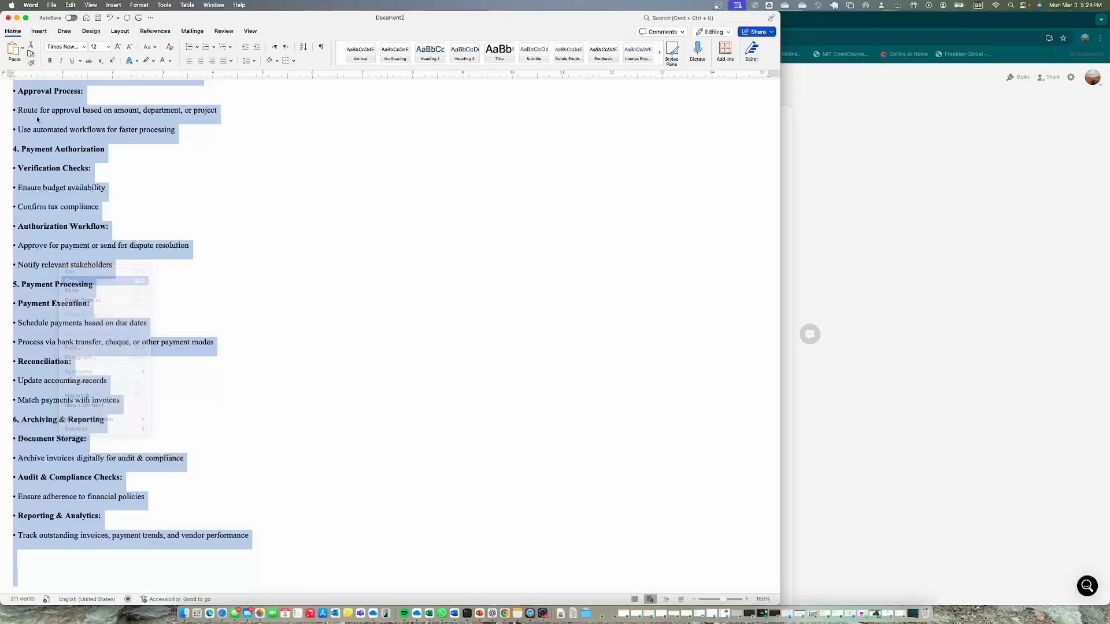
left_click(17, 19)
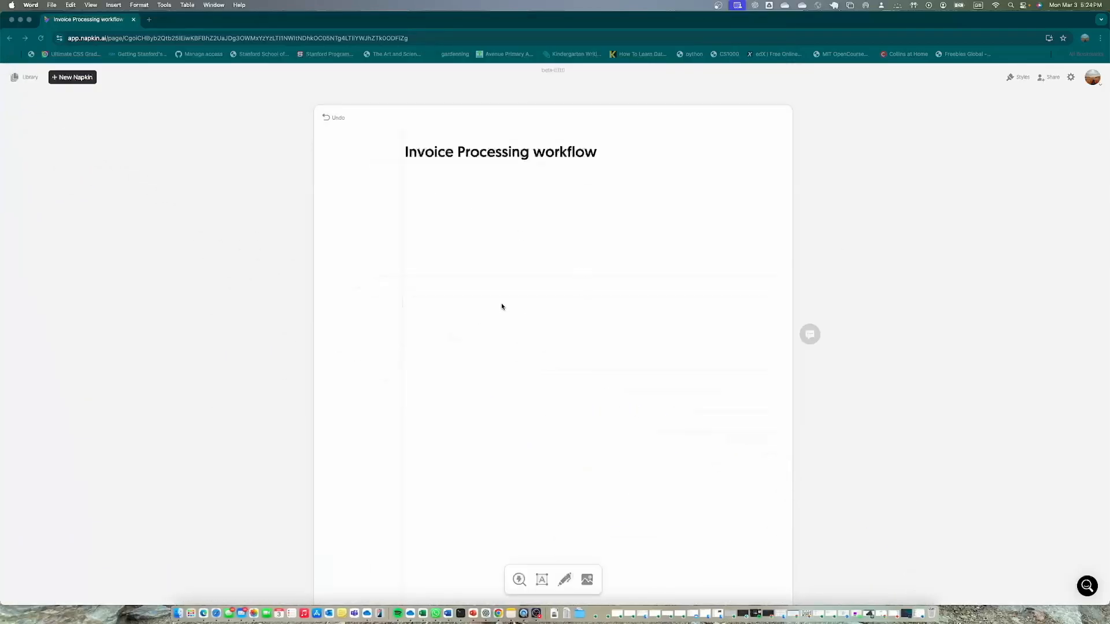
Paste the copied text on a new line beneath the title of the Napkin document and check it through
key("Return")
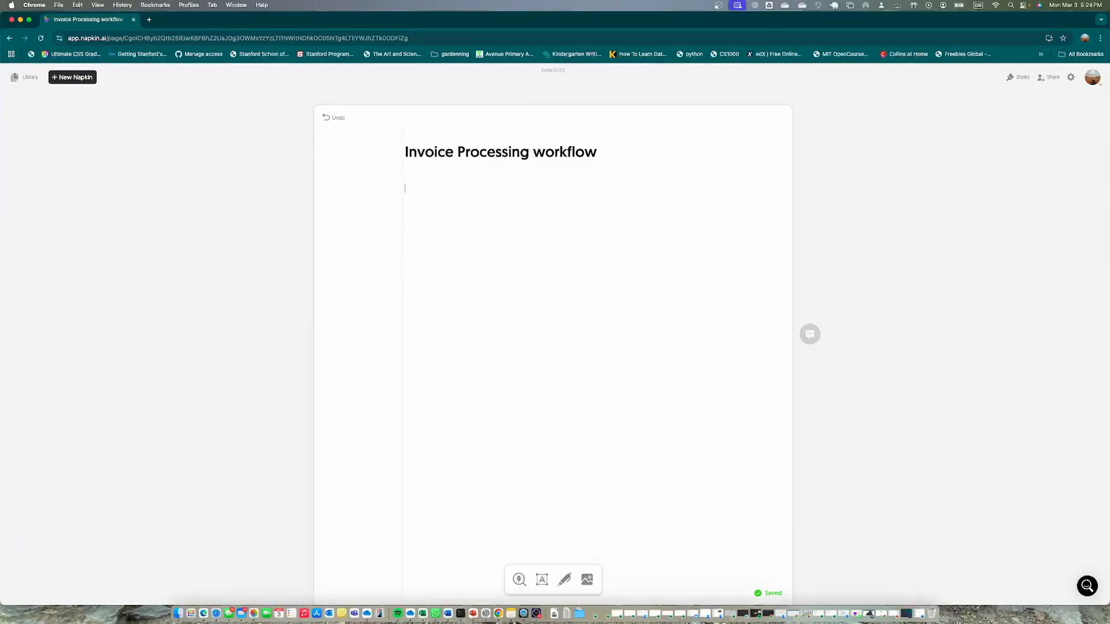
key("super+v")
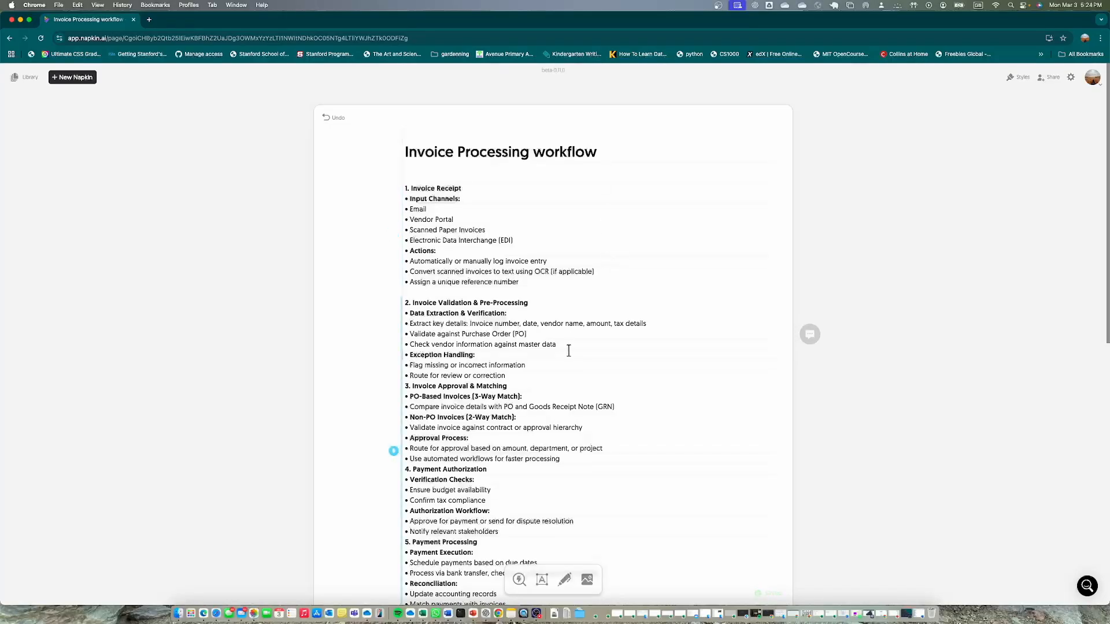
scroll(567, 349, "down", 10)
scroll(569, 351, "up", 10)
Generate visuals from the whole pasted text, from Invoice Receipt to the last Reporting & Analytics line
mouse_move(438, 218)
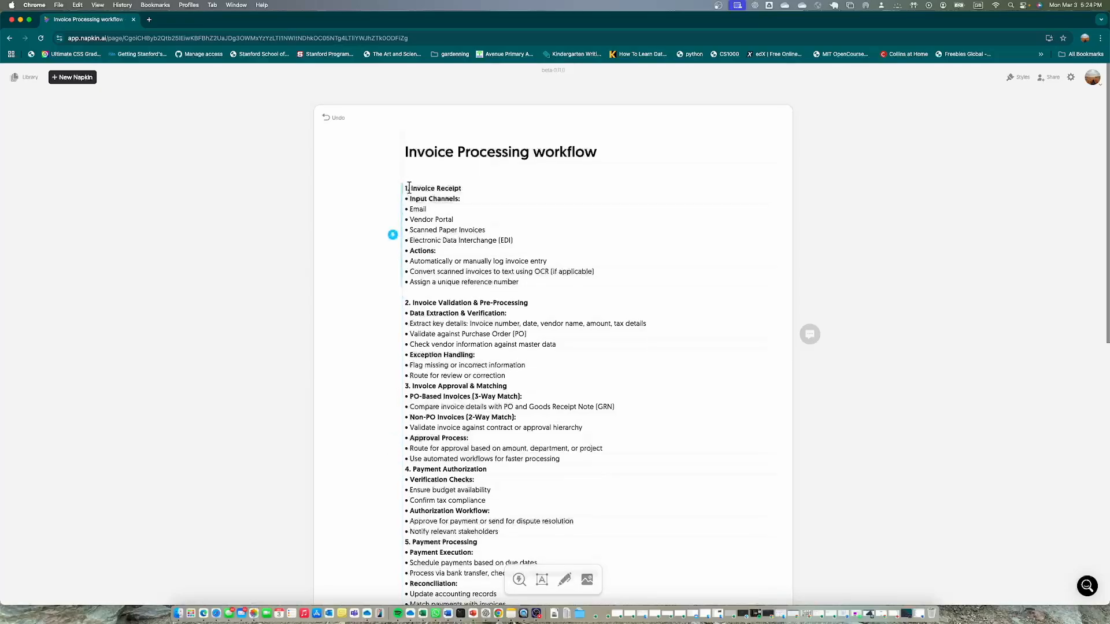
left_click_drag(405, 188, 661, 171)
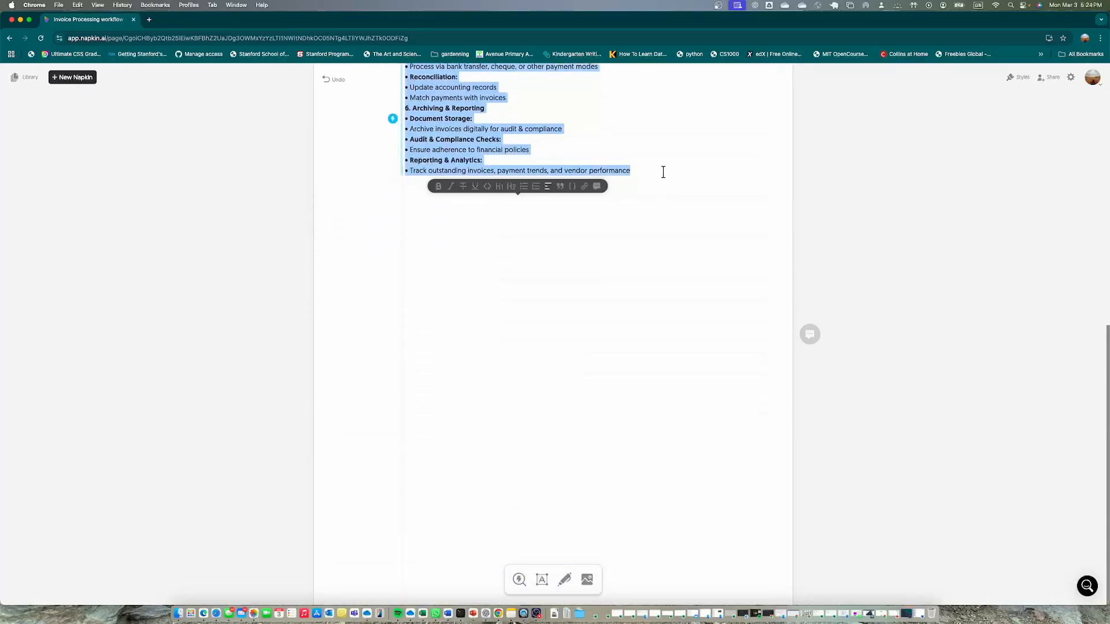
scroll(644, 424, "up", 10)
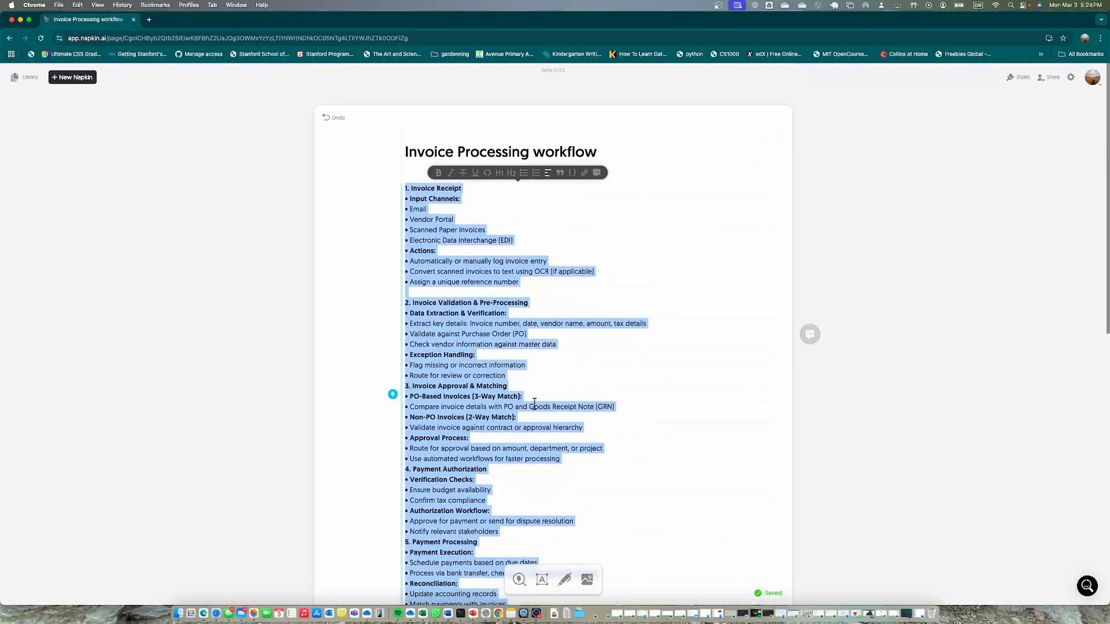
left_click(392, 392)
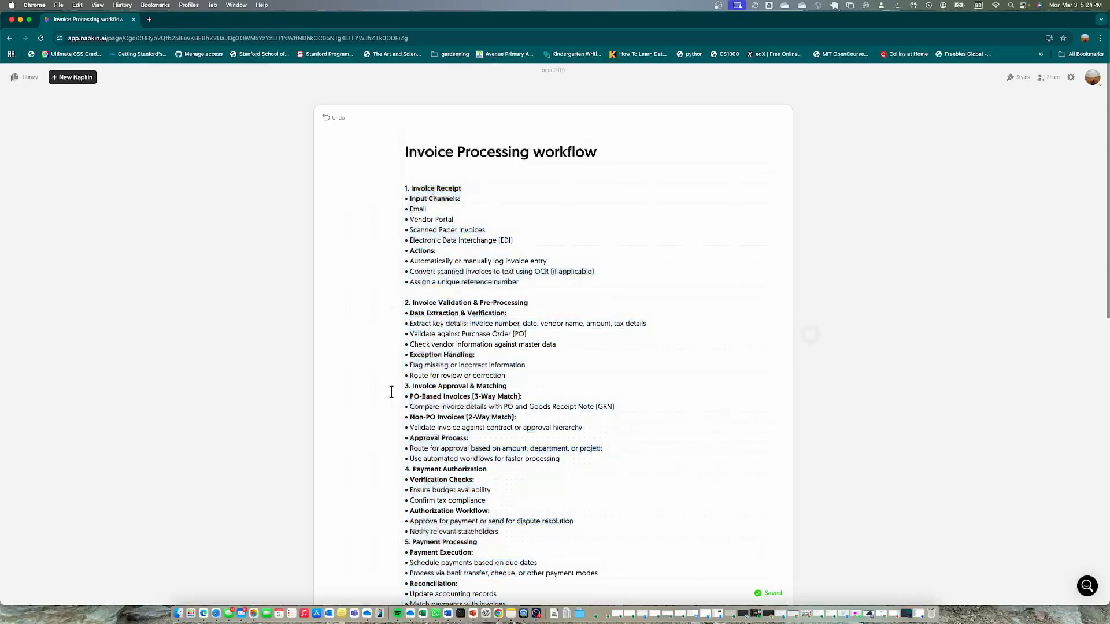
scroll(602, 421, "down", 15)
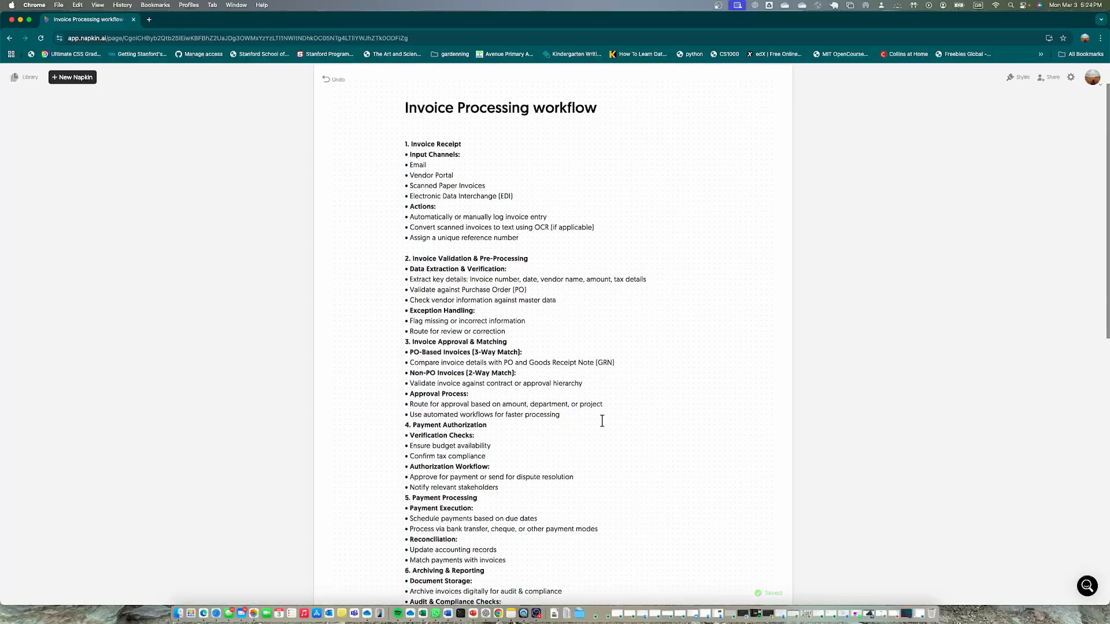
scroll(602, 421, "up", 7)
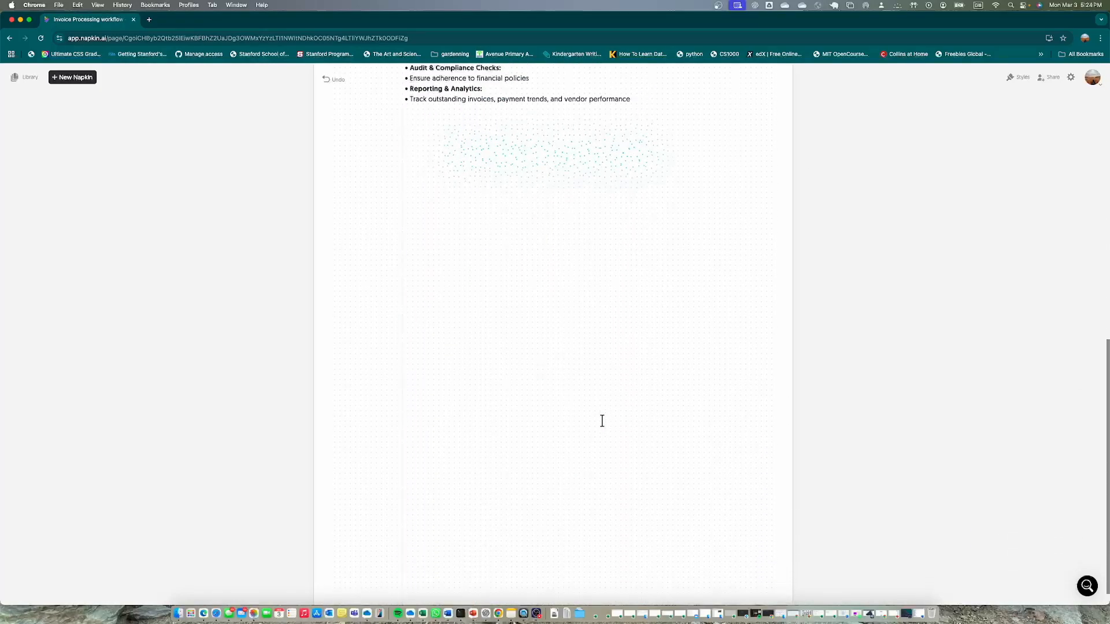
scroll(602, 421, "down", 5)
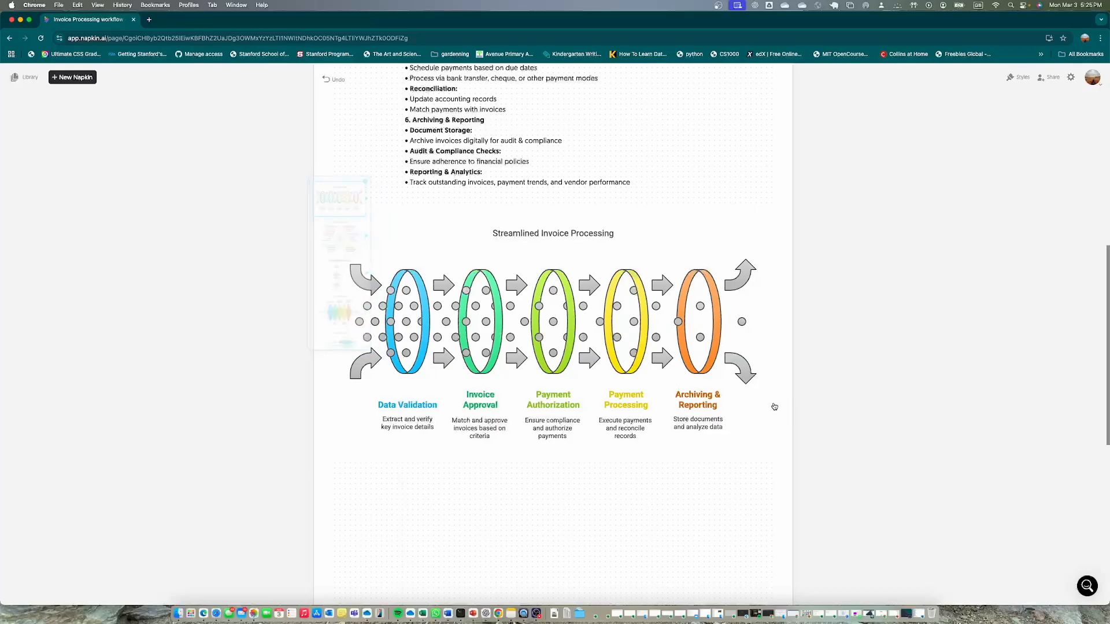
Choose the mind map suggestion with "Invoice Processing Workflow" at its centre as the visual and view it below the text
left_click(359, 237)
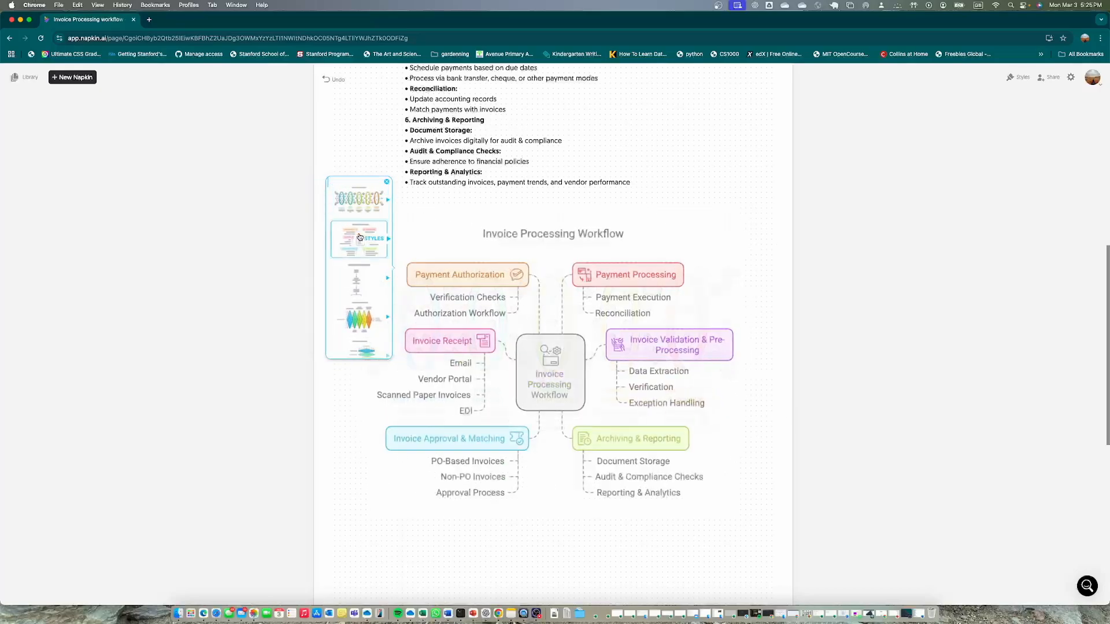
left_click(360, 238)
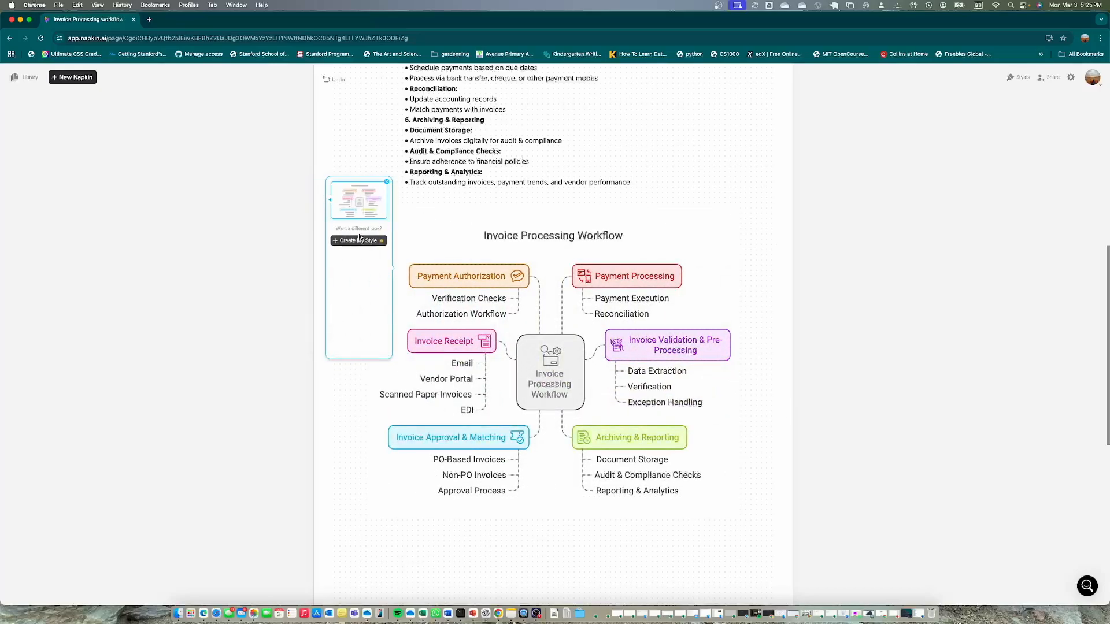
scroll(442, 290, "up", 2)
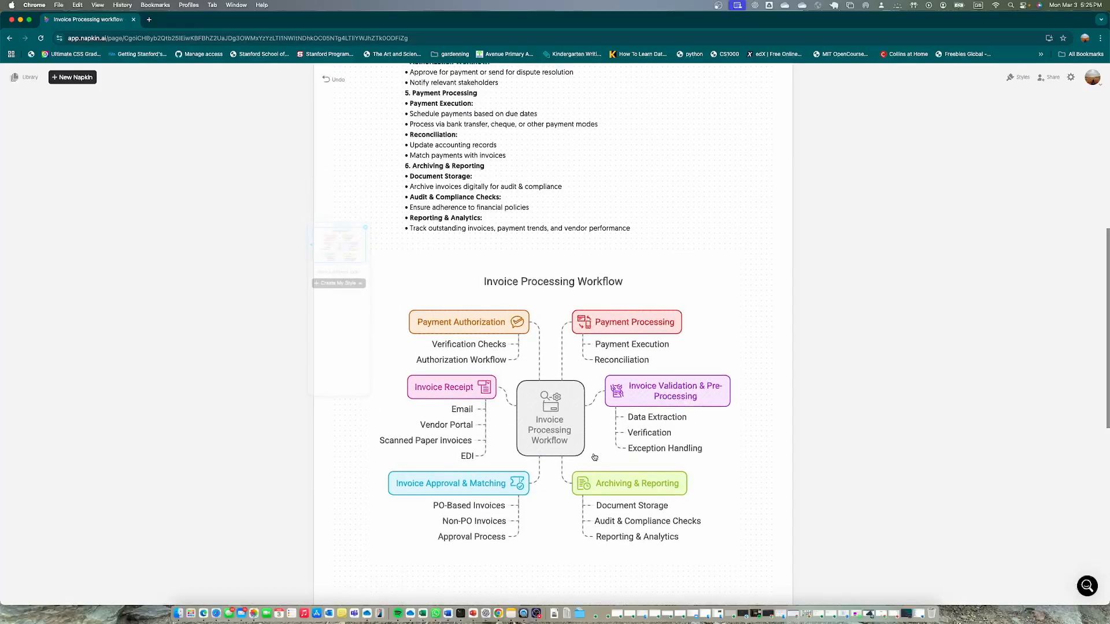
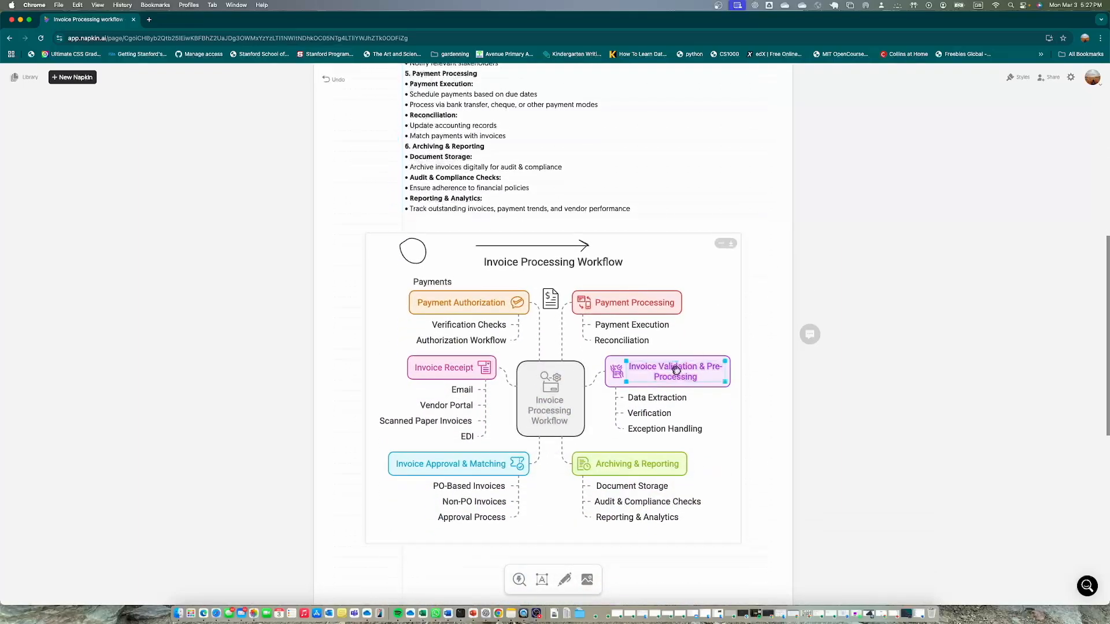
Replace the icon inside the mind map's central Invoice Processing Workflow box with the invoice document icon placed above it
left_click(675, 375)
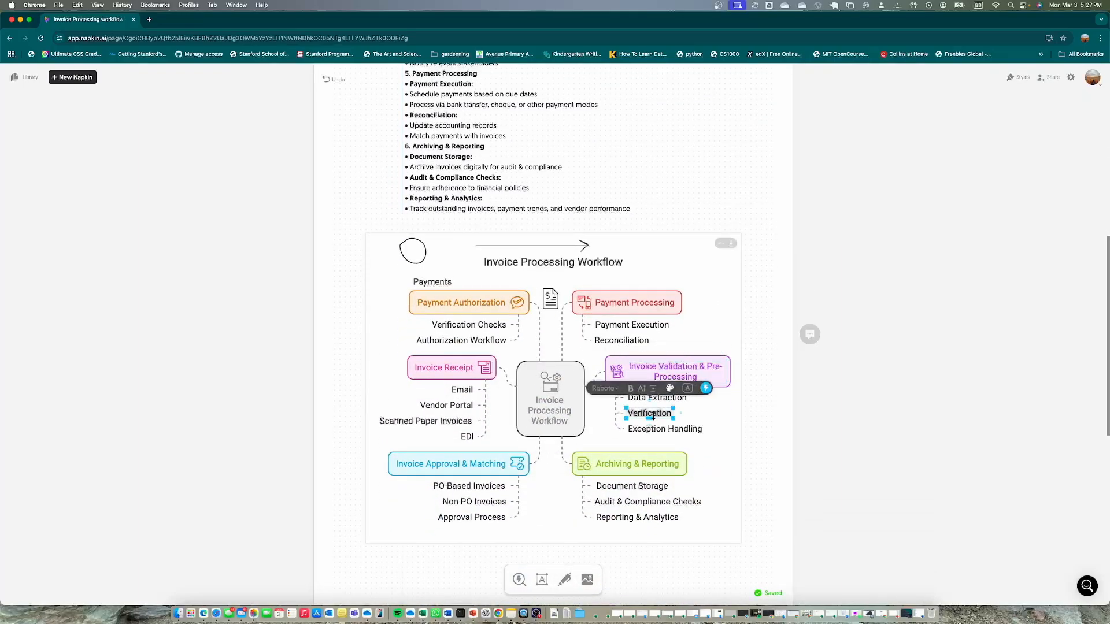
left_click(545, 407)
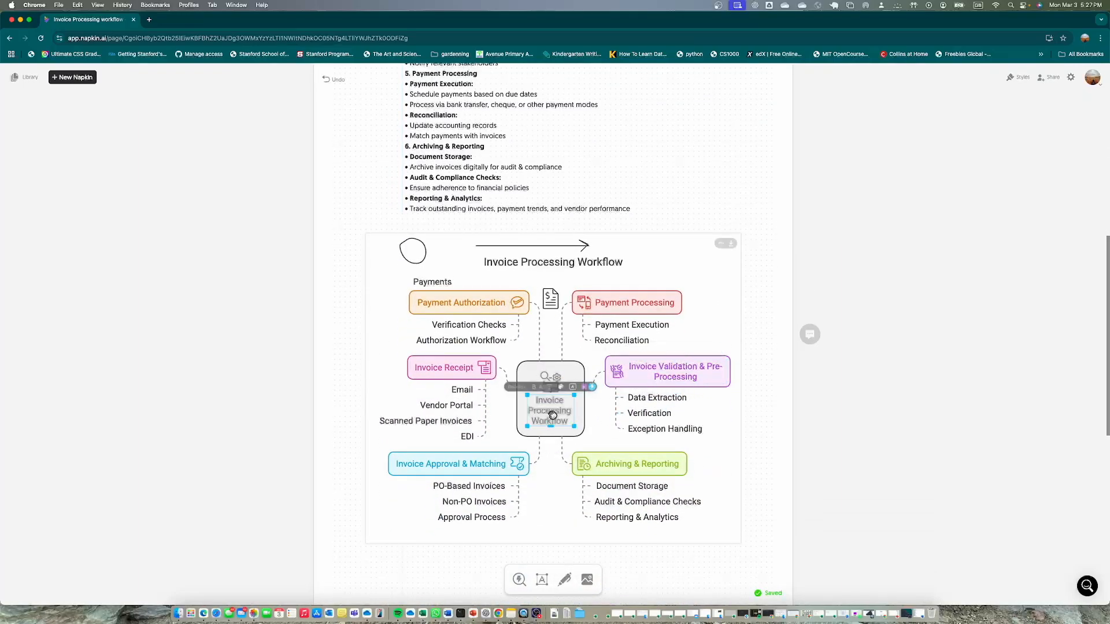
left_click(452, 421)
left_click(557, 388)
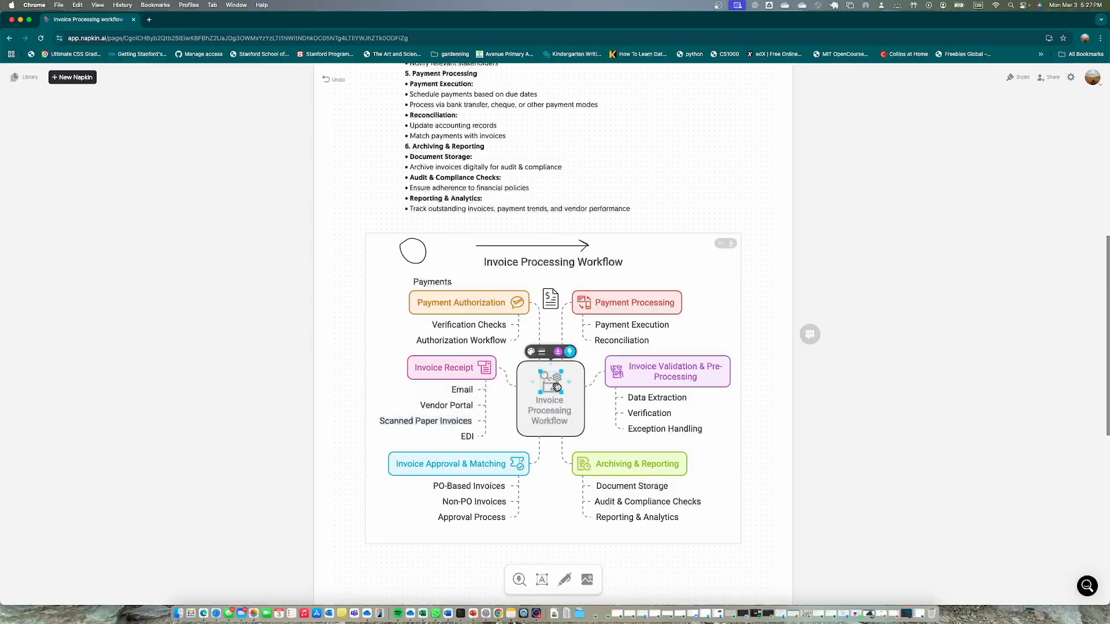
mouse_move(556, 387)
left_mouse_down()
mouse_move(553, 304)
mouse_move(556, 385)
left_mouse_up()
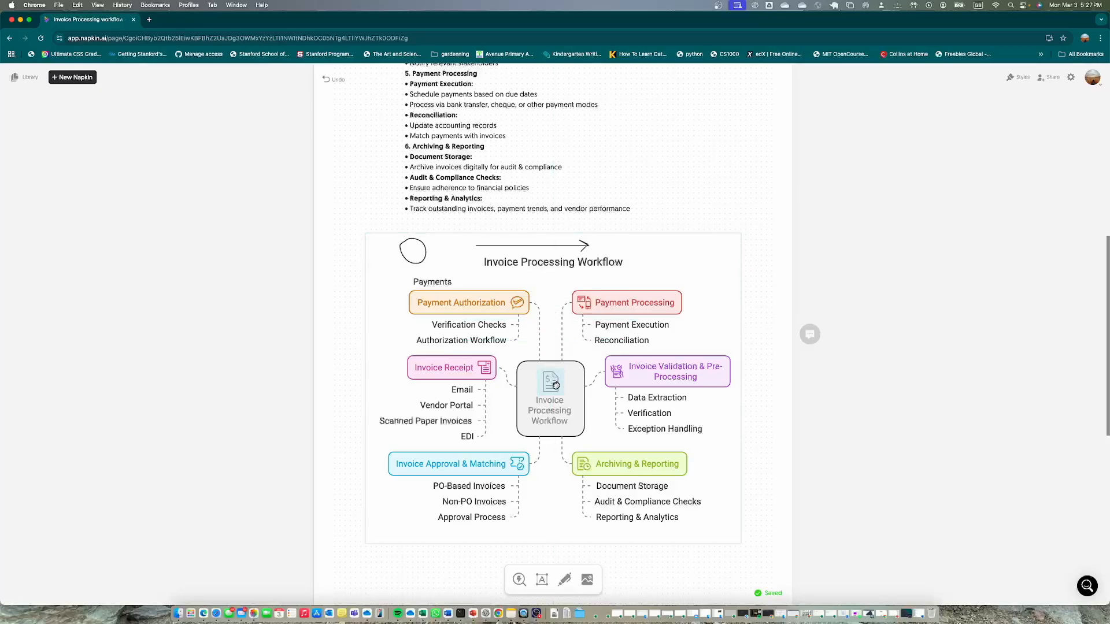
Try shortening the central box's label to "Invoice Processing", and select the arrow above the mind map title
left_click(560, 426)
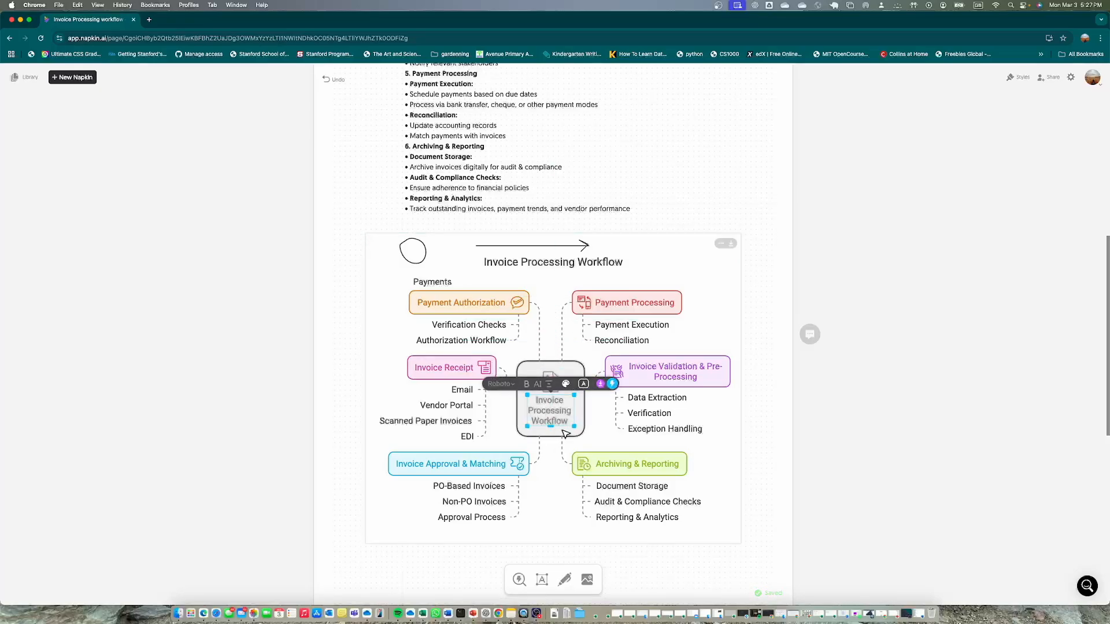
left_click(561, 430)
key("BackSpace")
key("BackSpace")
key("BackSpace")
key("BackSpace")
key("BackSpace")
key("BackSpace")
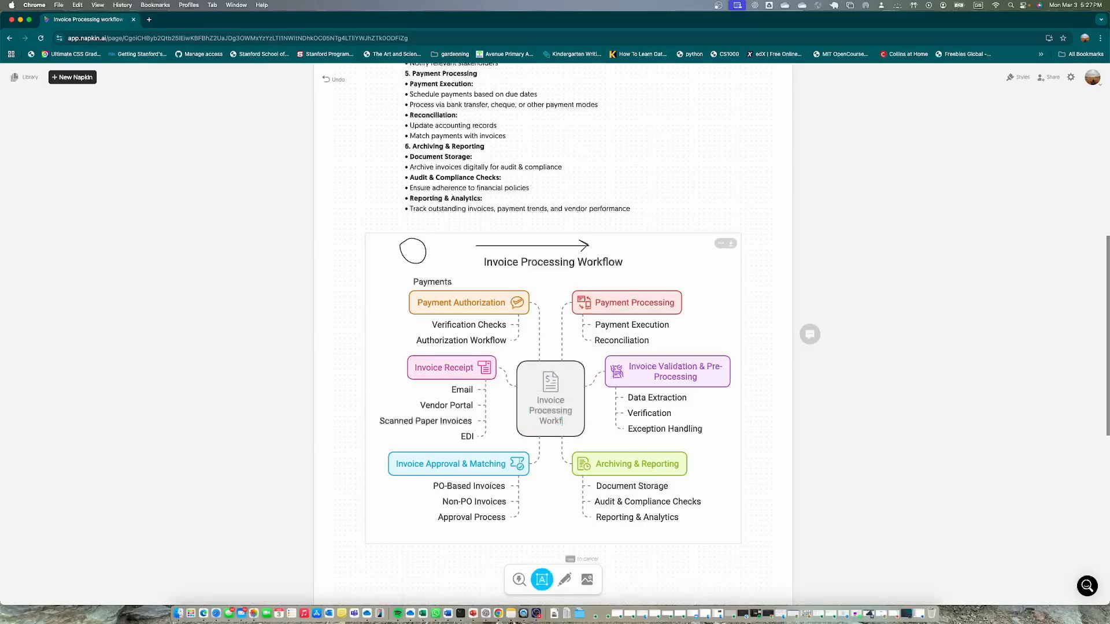
key("BackSpace")
key("BackSpace")
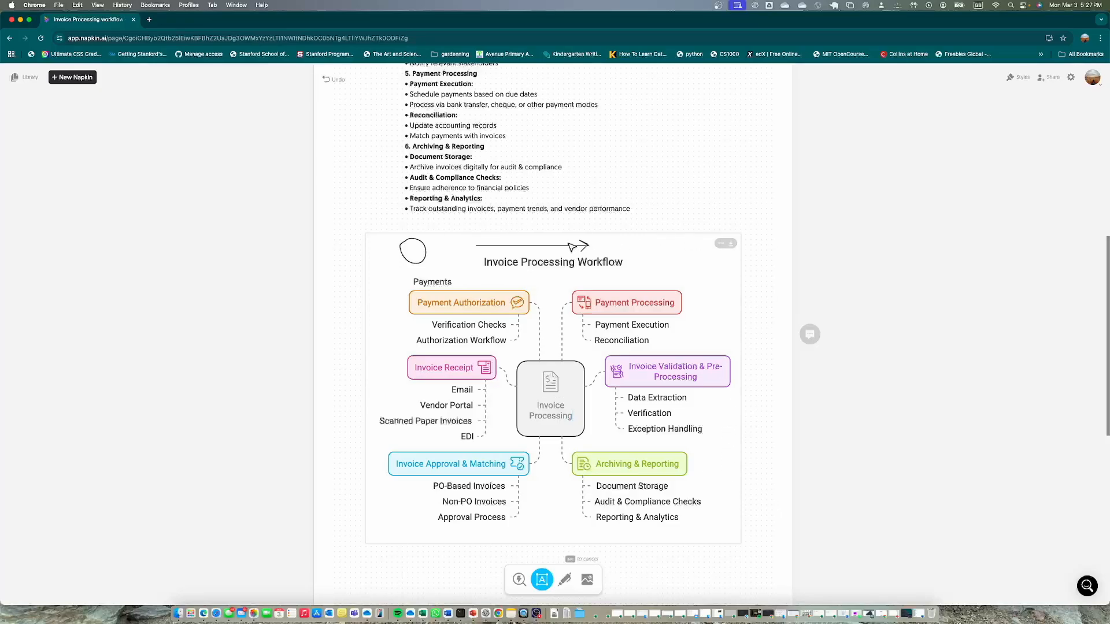
left_click(571, 247)
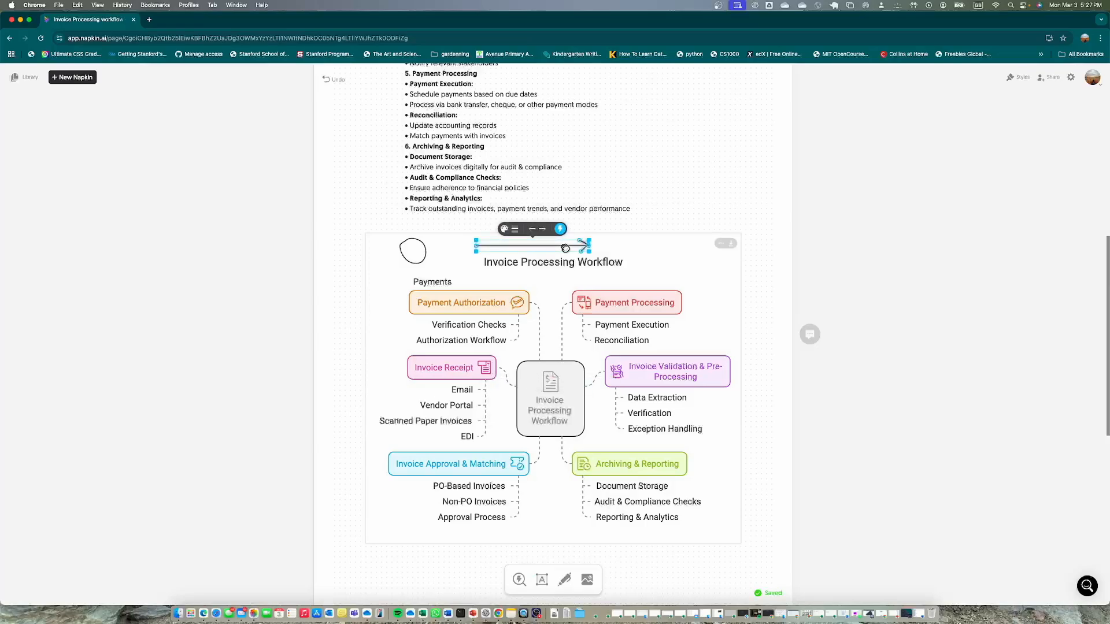
left_click(711, 263)
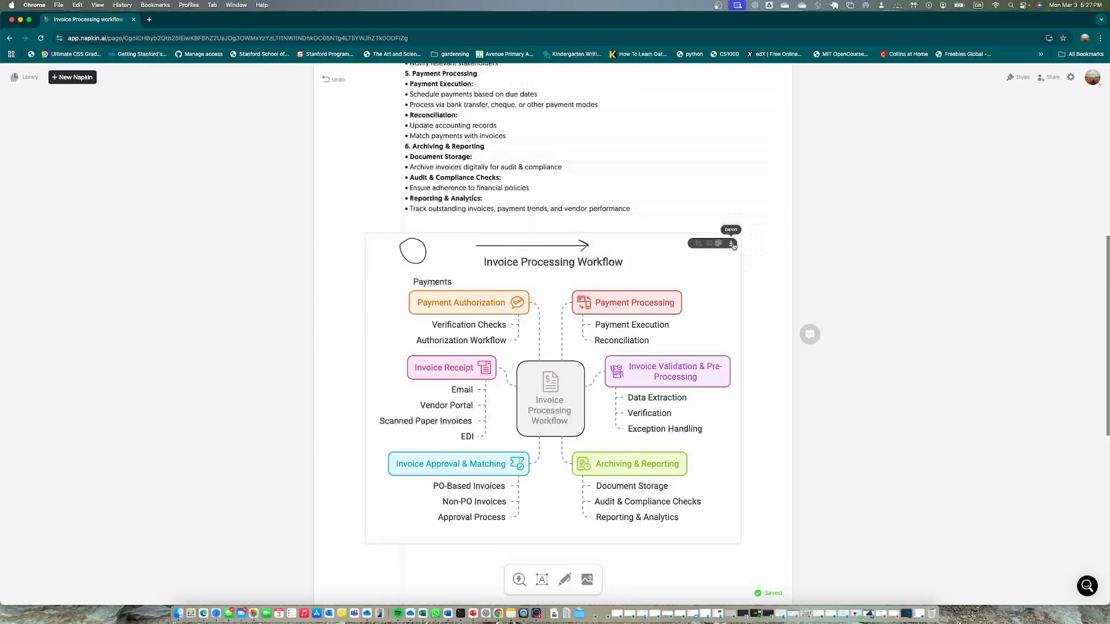
Preview the dark and light color modes in the mind map's export options and look at its background color choices
left_click(731, 244)
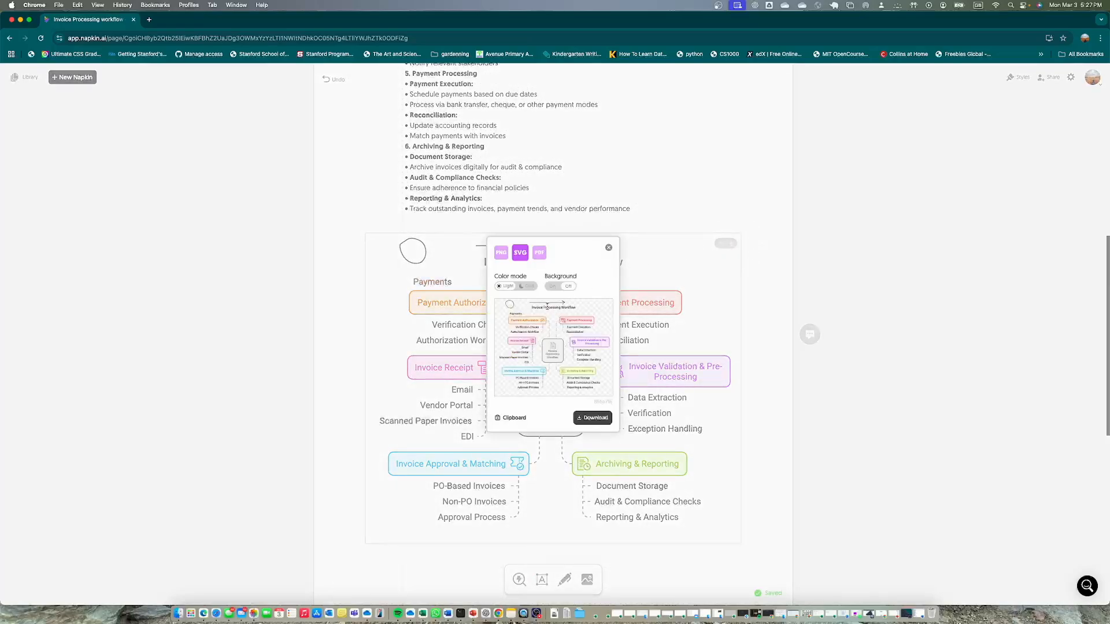
left_click(526, 287)
left_click(507, 287)
left_click(610, 249)
left_click(718, 244)
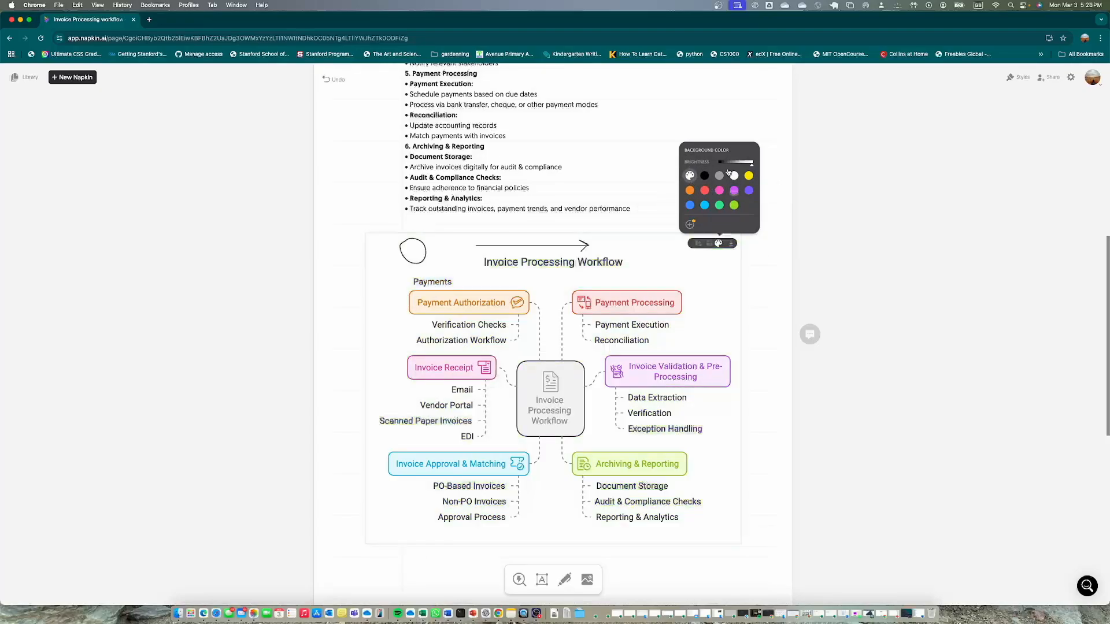
left_click(759, 284)
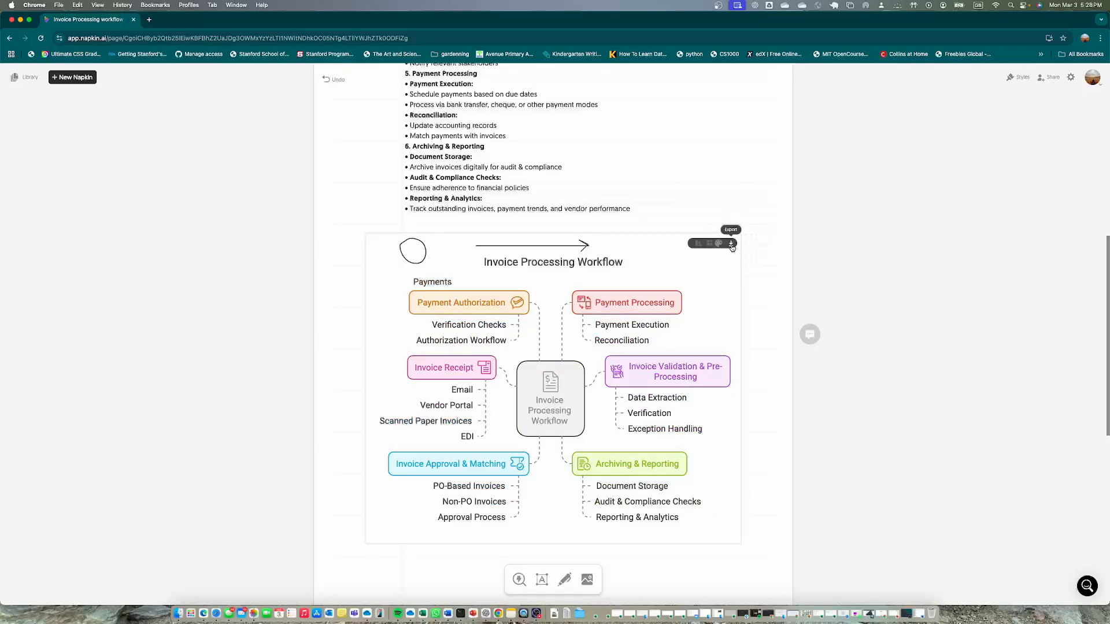
Copy the mind map to the clipboard as an SVG in light color mode with the background off
left_click(731, 243)
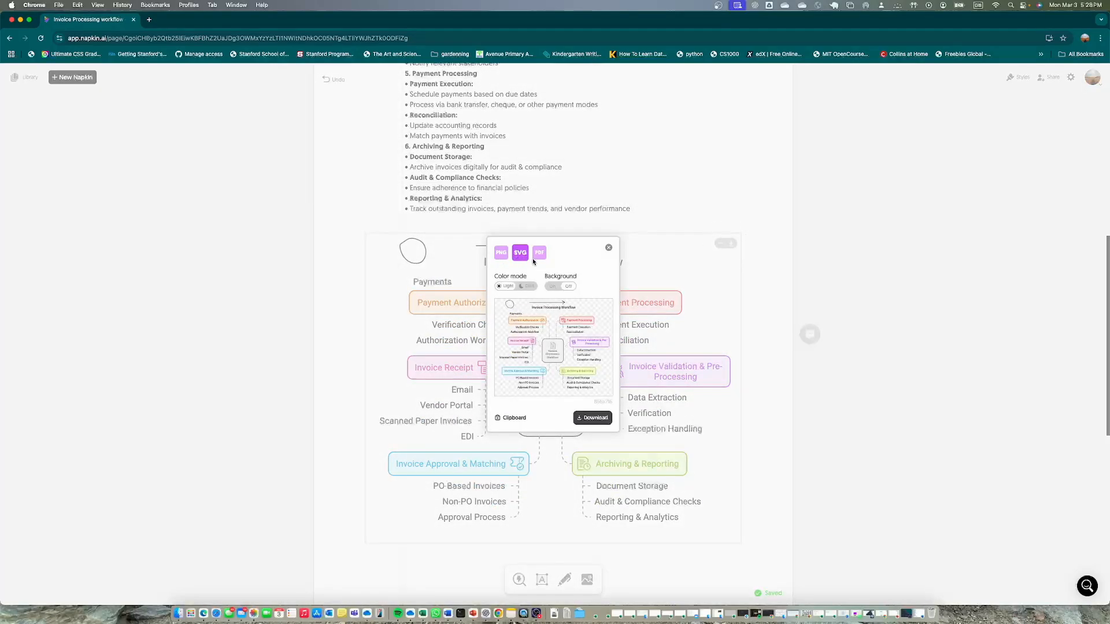
left_click(554, 290)
left_click(564, 290)
left_click(511, 418)
Switch to PowerPoint, paste the mind map onto the empty slide and shrink it to fit inside the slide frame
left_click(472, 614)
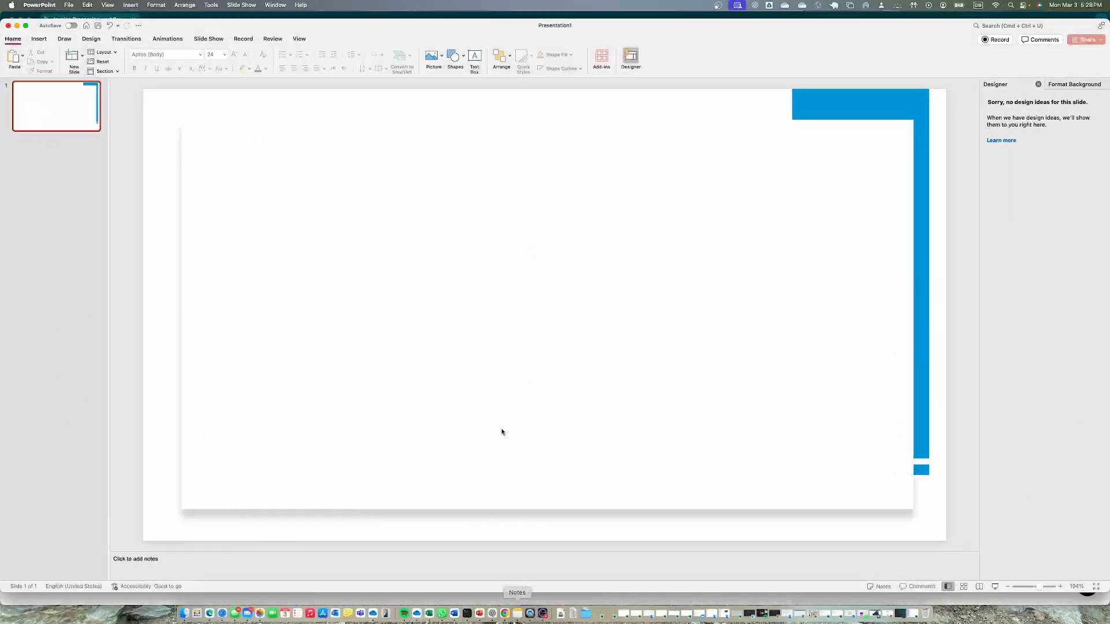
key("super+v")
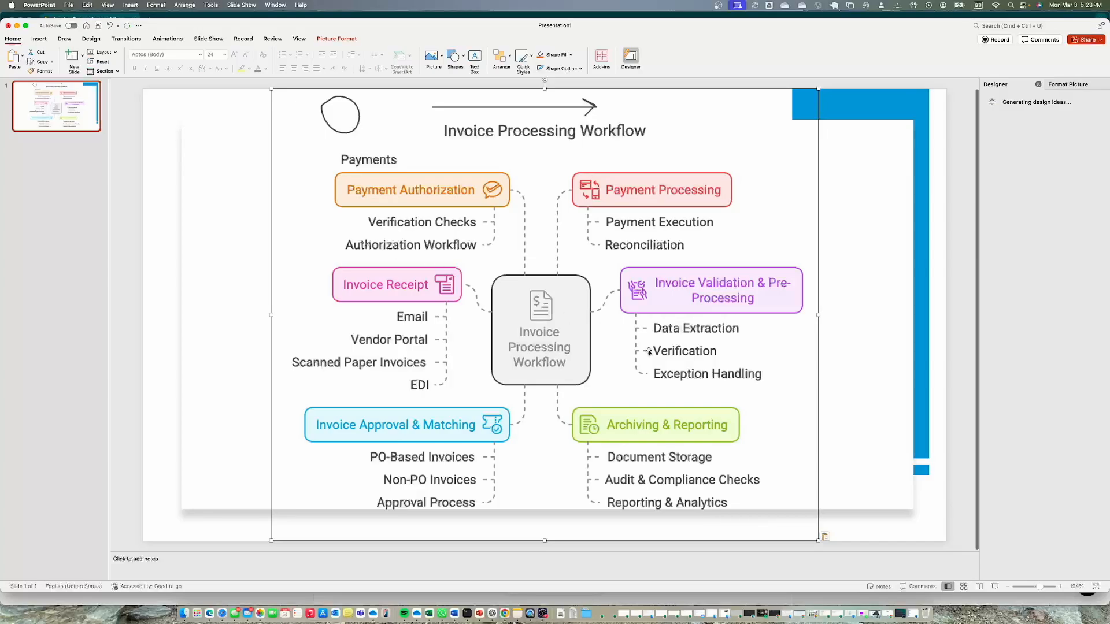
left_click_drag(825, 539, 746, 481)
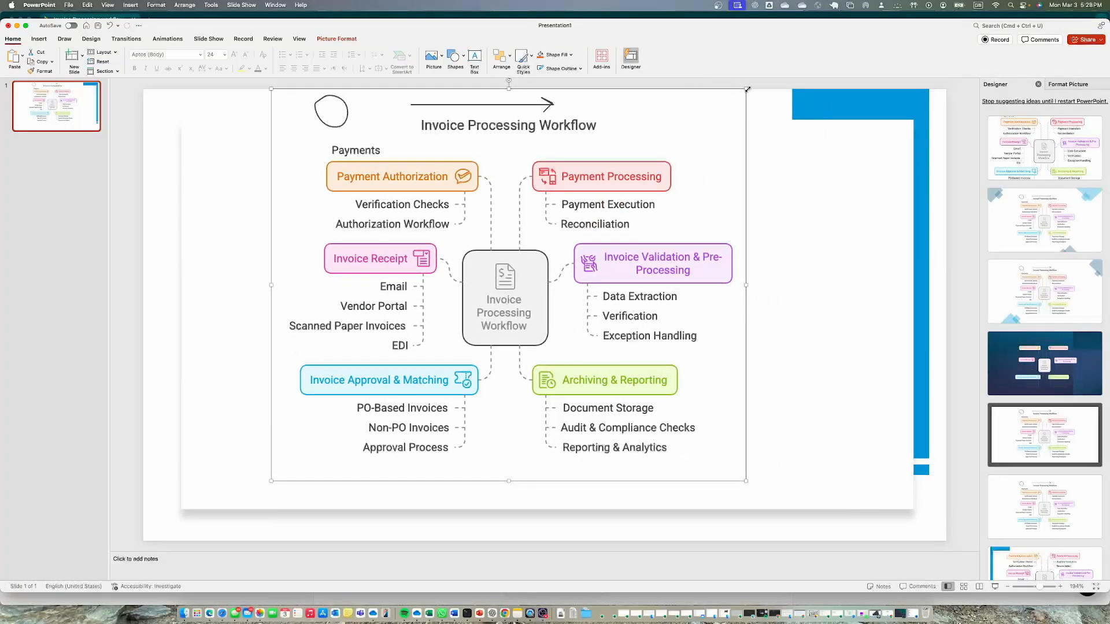
left_click_drag(745, 88, 727, 131)
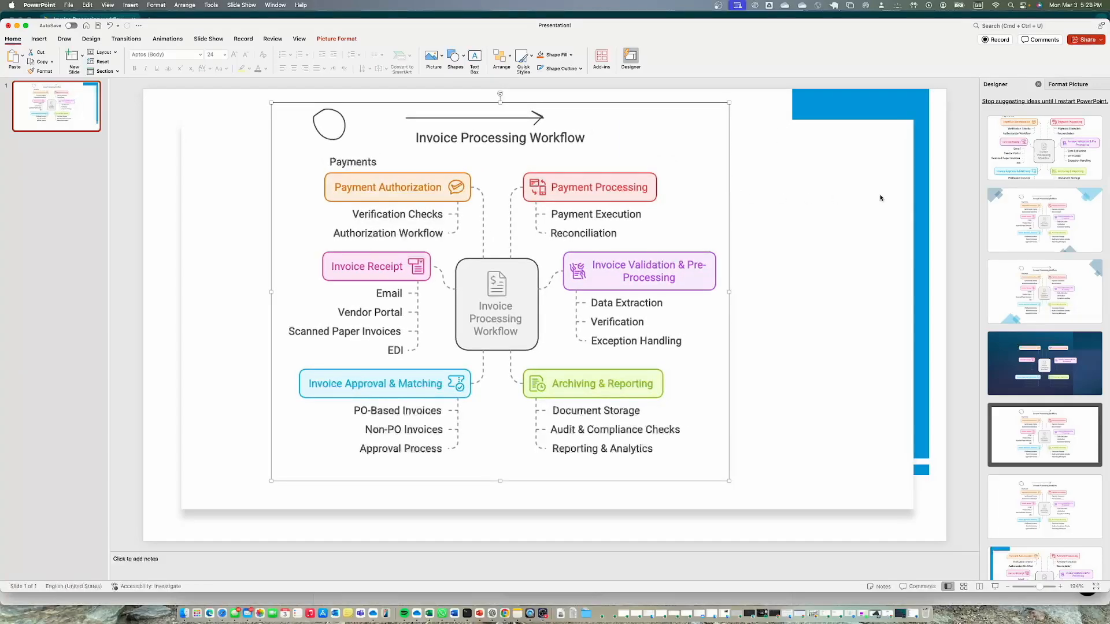
Try several Designer layouts on the mind map slide and apply the one with blue diamonds and triangles in the corners
left_click(1062, 222)
left_click(1040, 289)
left_click(1055, 356)
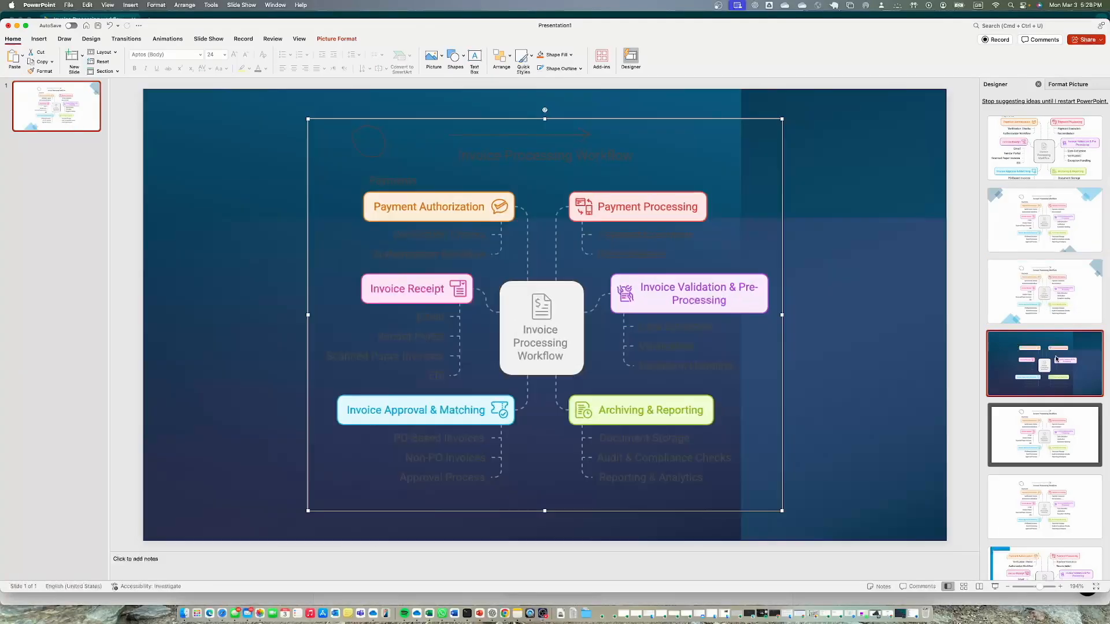
left_click(1035, 447)
left_click(1048, 508)
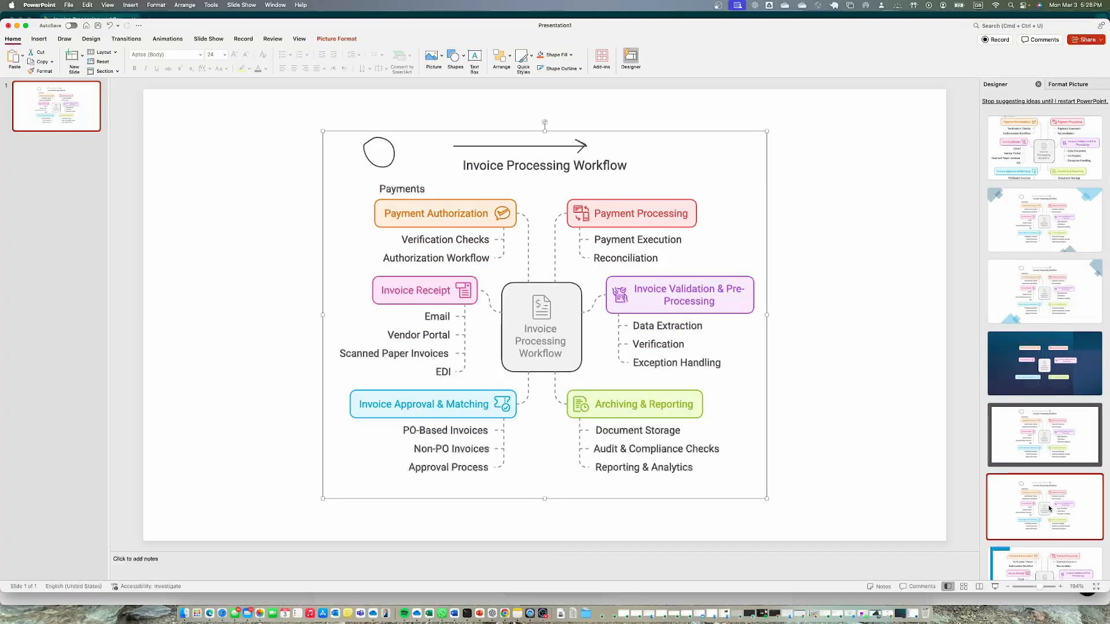
left_click(1047, 567)
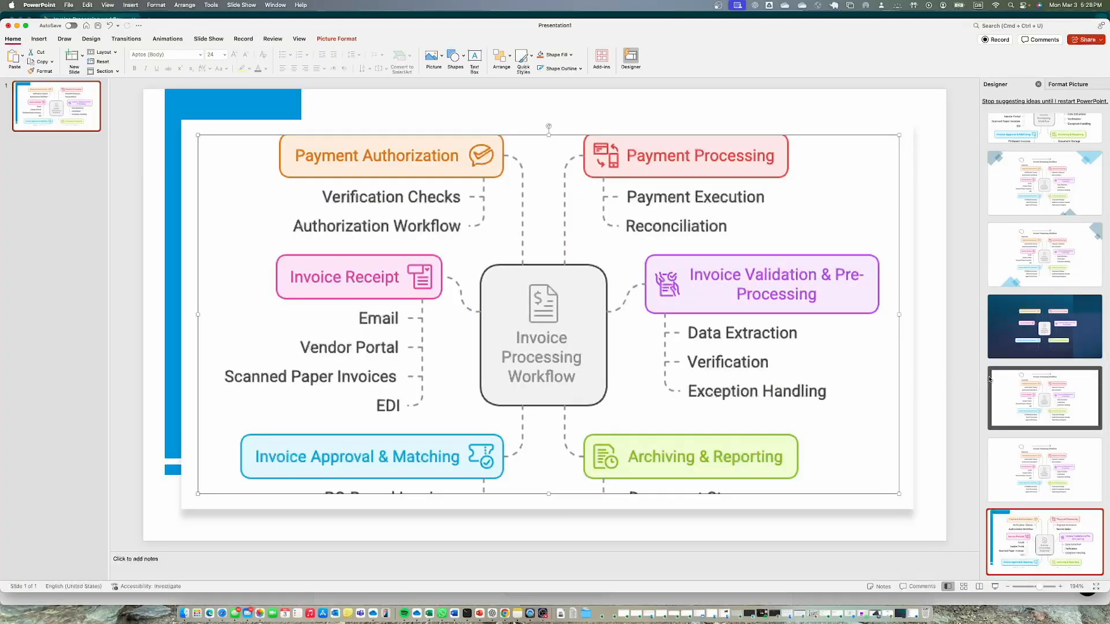
scroll(1031, 383, "down", 3)
scroll(1095, 266, "up", 4)
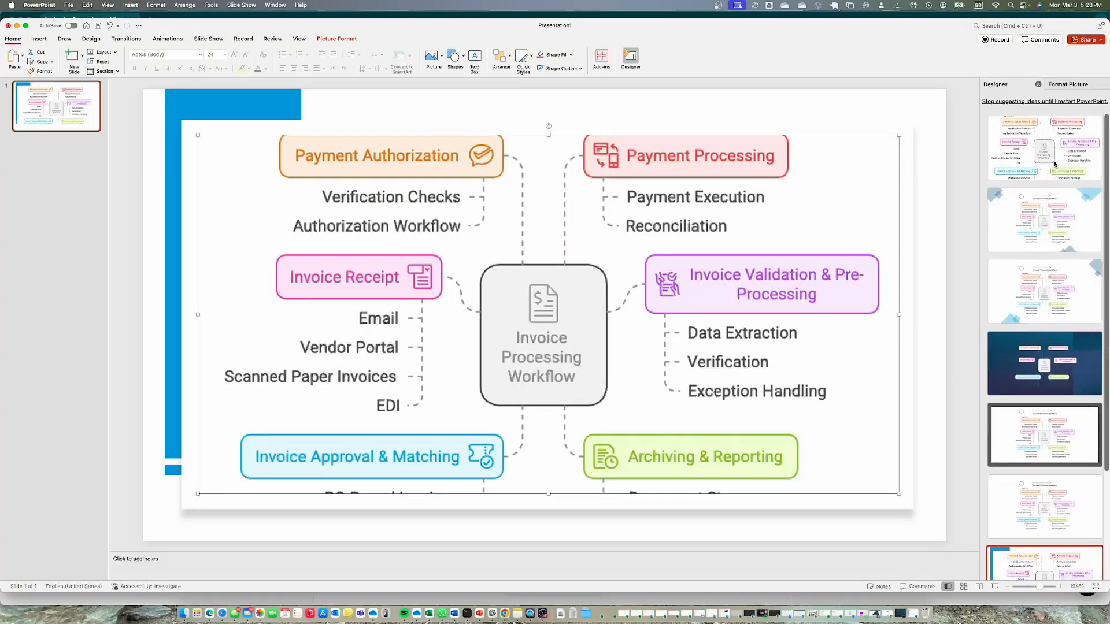
left_click(1053, 165)
left_click(1070, 223)
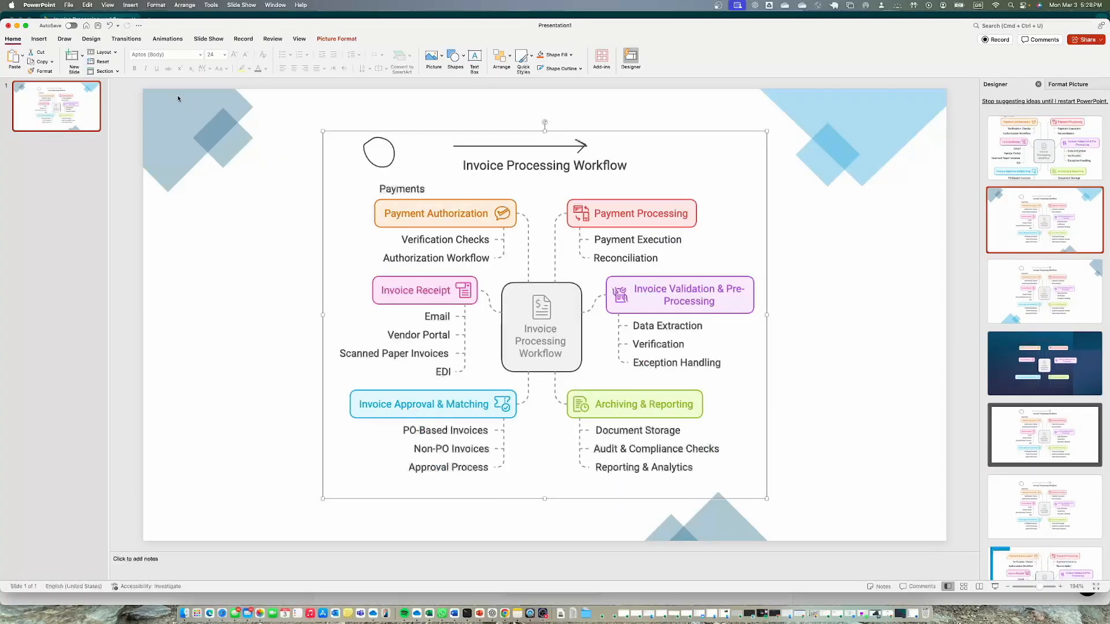
Return from PowerPoint to the Napkin document, close the export options and copy the title "Invoice Processing workflow"
left_click(16, 26)
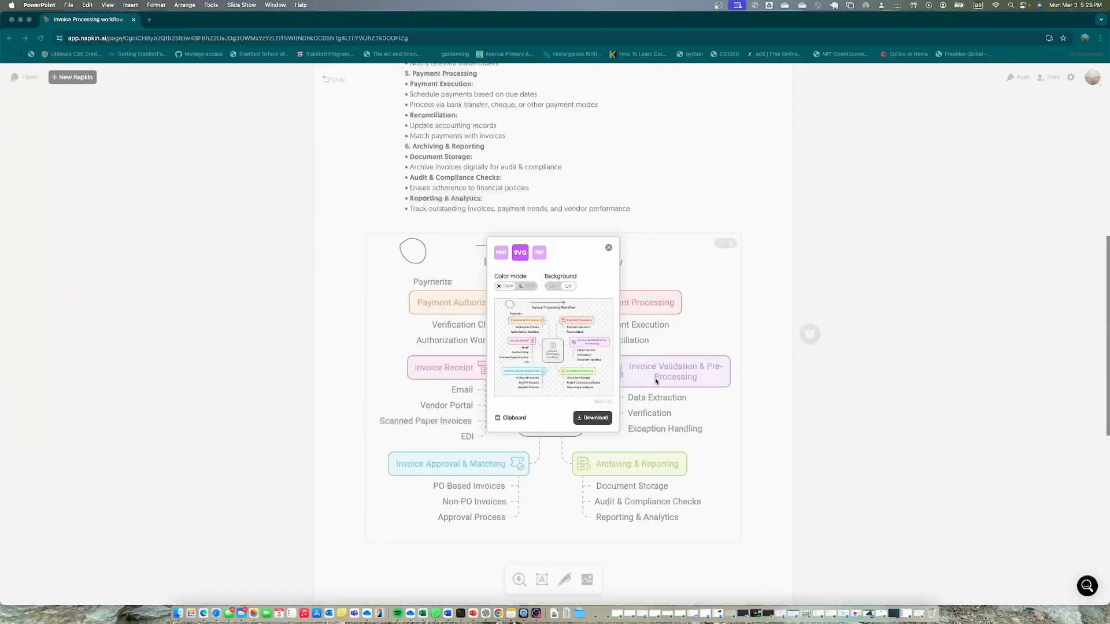
left_click(608, 248)
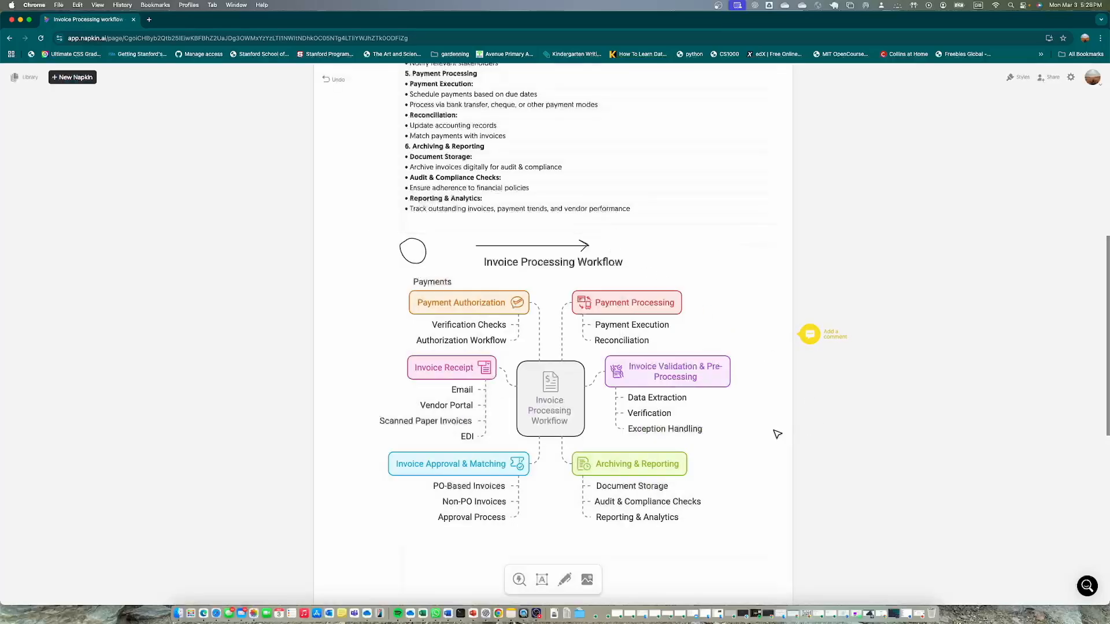
scroll(744, 429, "up", 10)
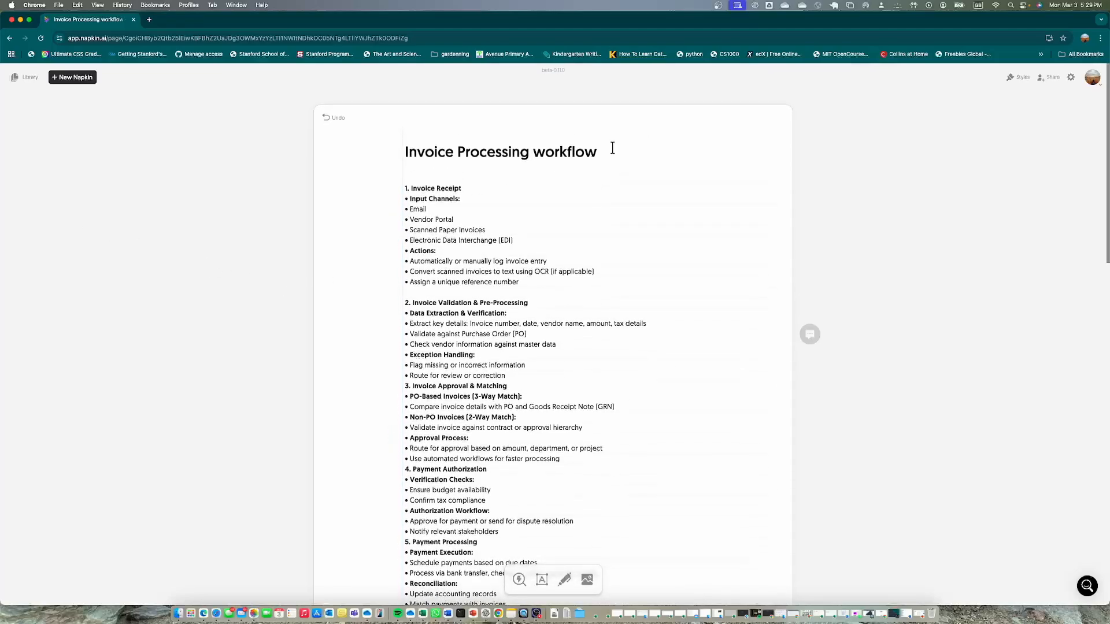
left_click_drag(596, 152, 400, 150)
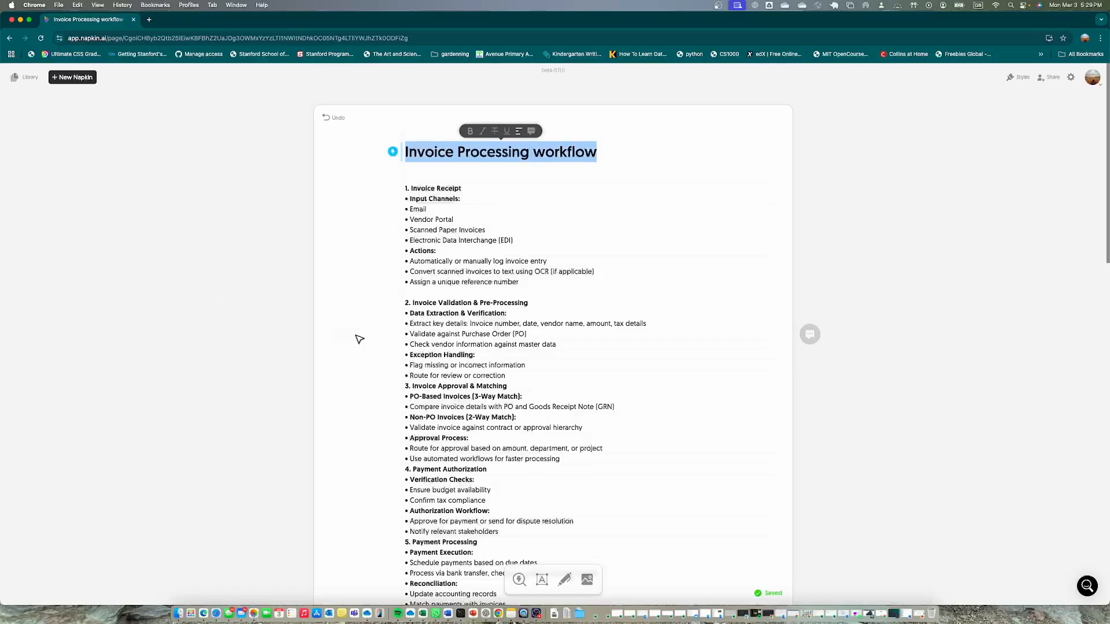
scroll(358, 338, "down", 15)
scroll(355, 335, "up", 15)
Draft a new Napkin with AI from the prompt "Generate Invoice Processing workflow"
left_click(60, 80)
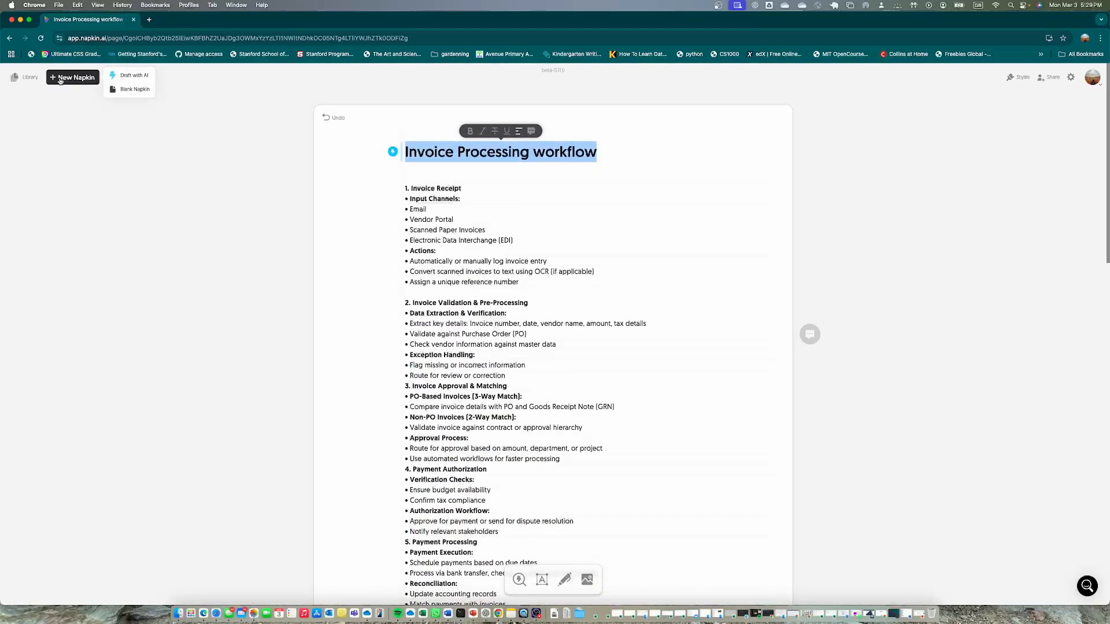
left_click(138, 80)
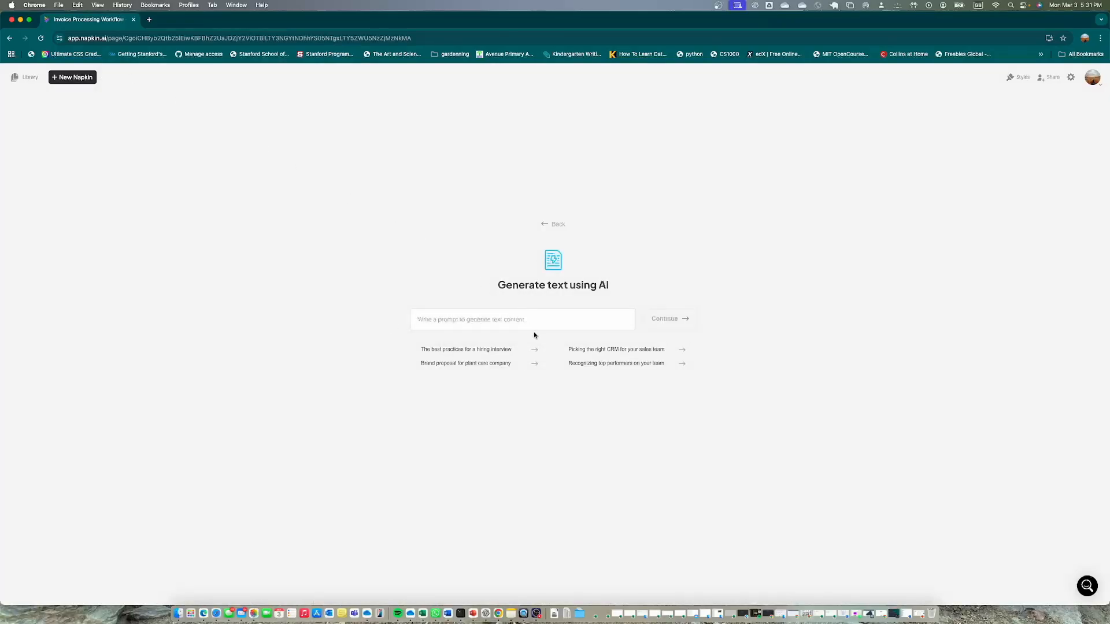
key("super+v")
type("Generate")
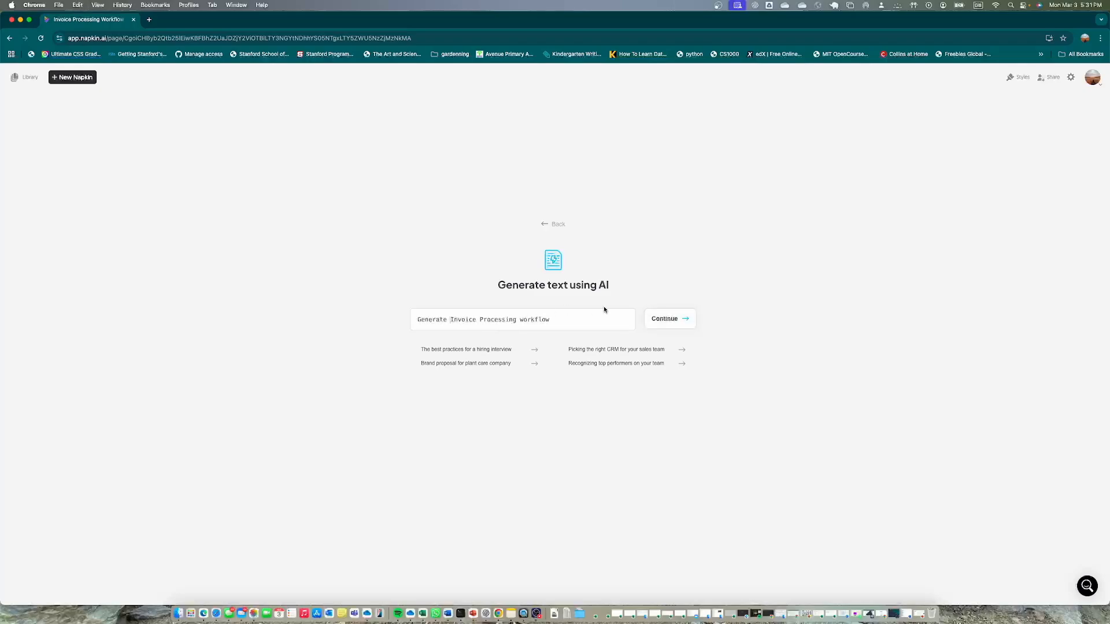
left_click(663, 319)
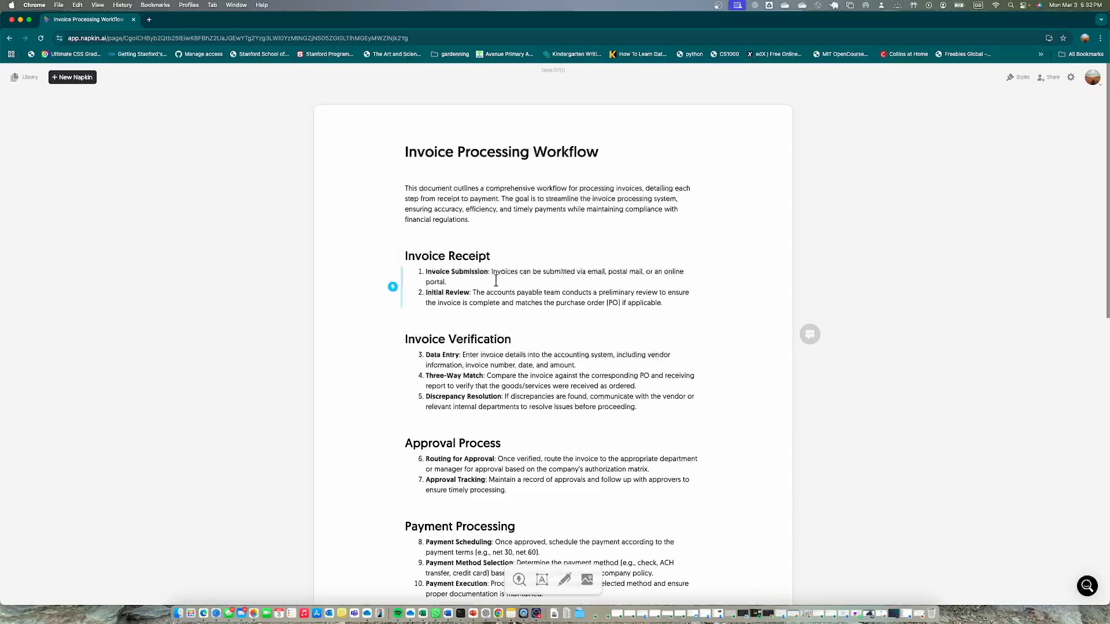
Generate visuals from the drafted text, from the Invoice Receipt heading to the Process Review item under Continuous Improvement
scroll(446, 267, "down", 10)
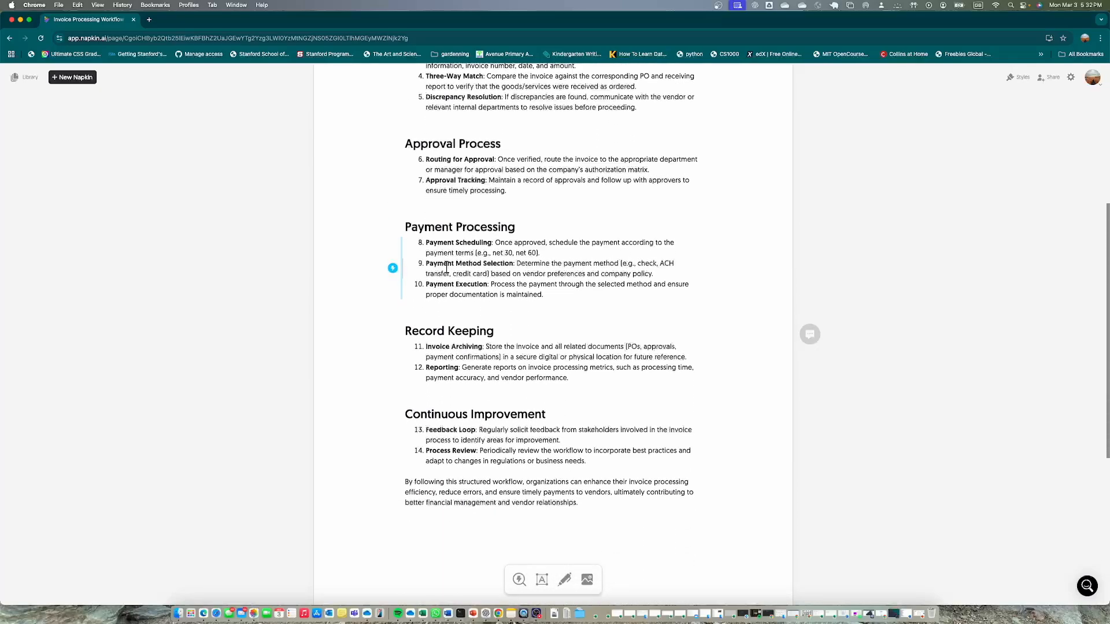
scroll(462, 294, "up", 10)
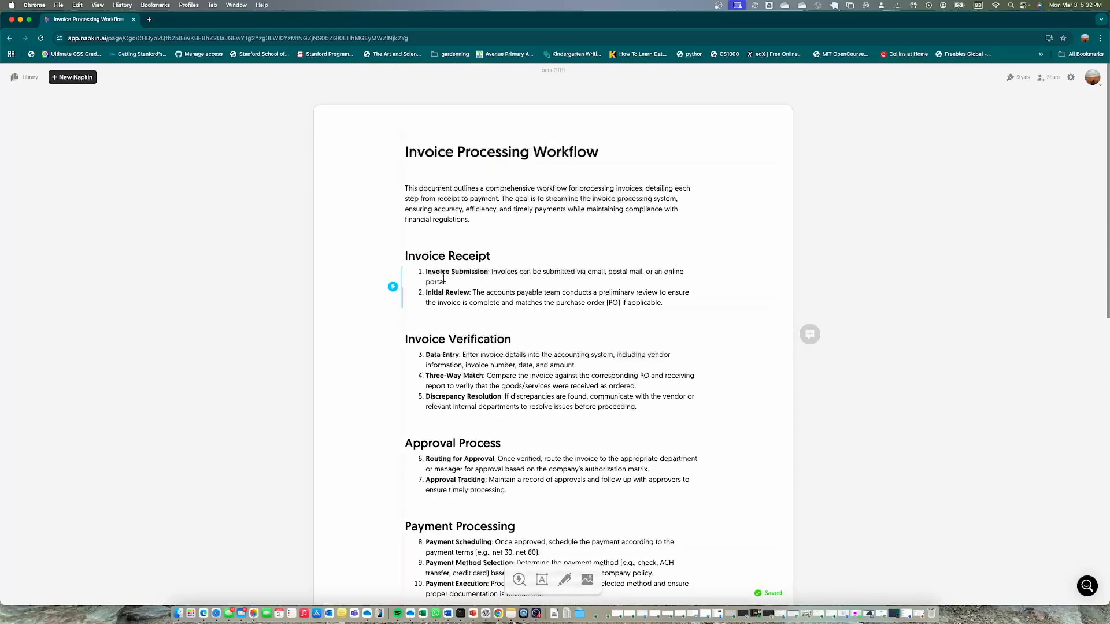
left_click_drag(405, 254, 590, 367)
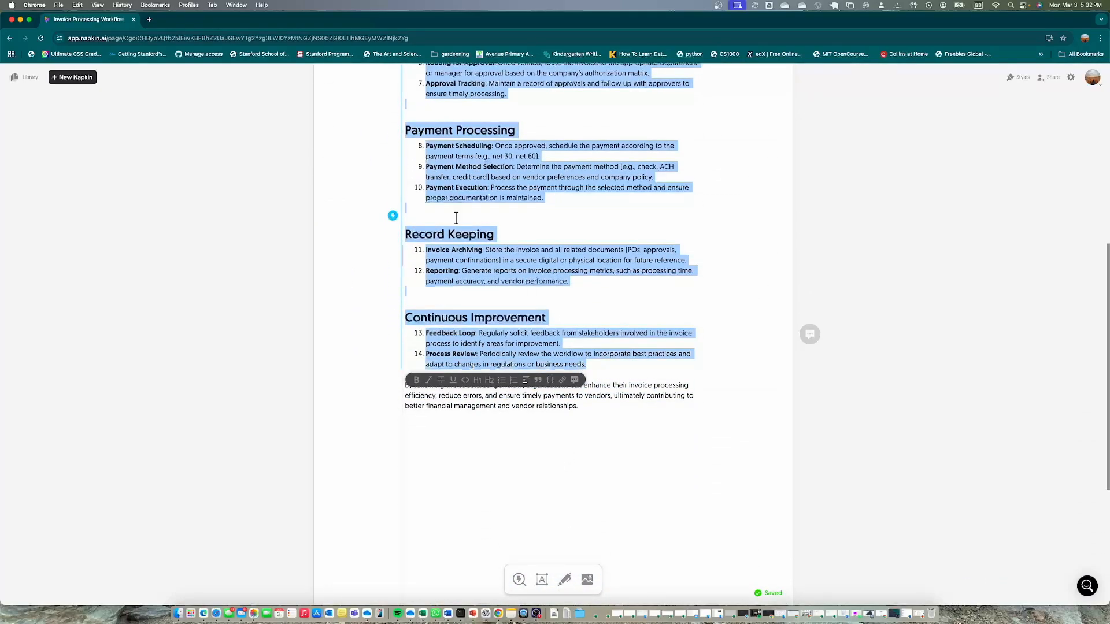
left_click(392, 215)
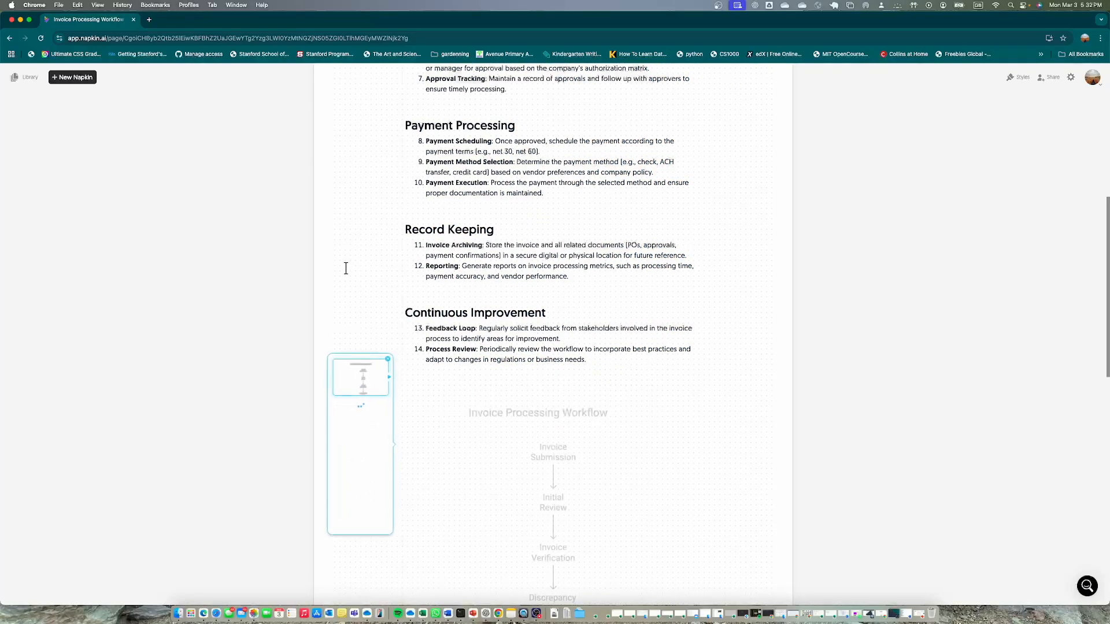
scroll(578, 494, "down", 8)
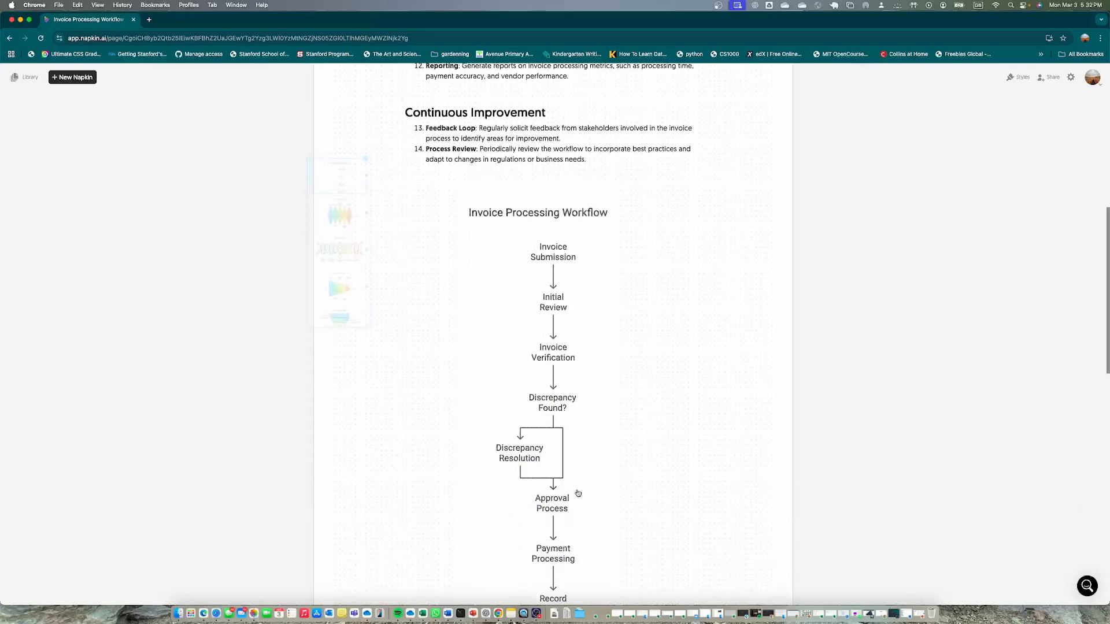
Choose the horizontal timeline with icons alternating above and below the line as the visual for the drafted workflow text
scroll(578, 493, "up", 5)
scroll(578, 494, "up", 2)
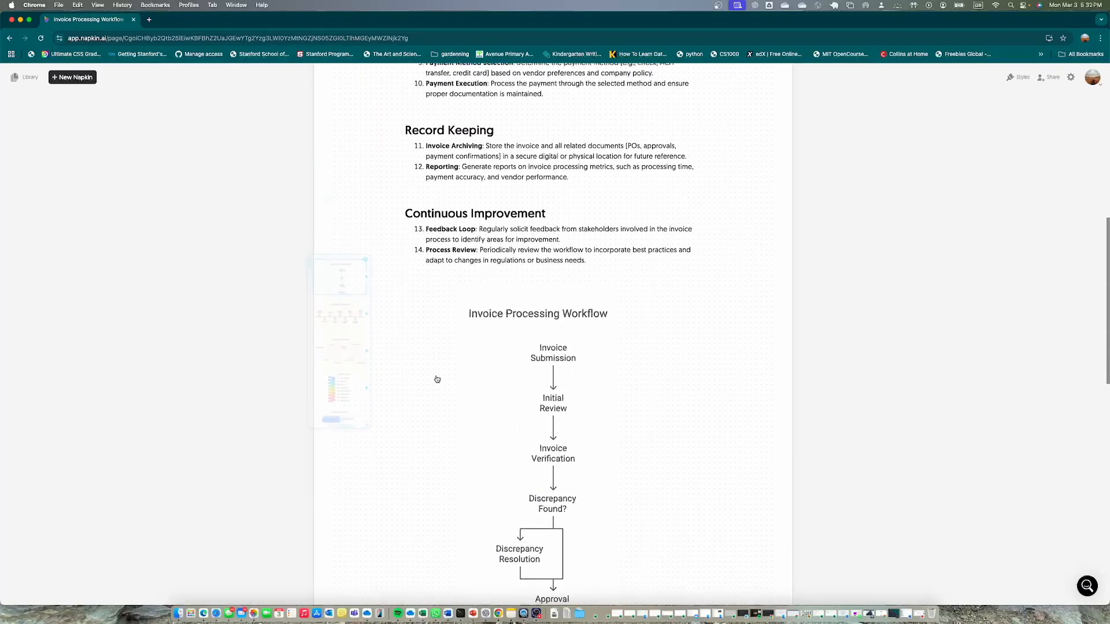
left_click(353, 376)
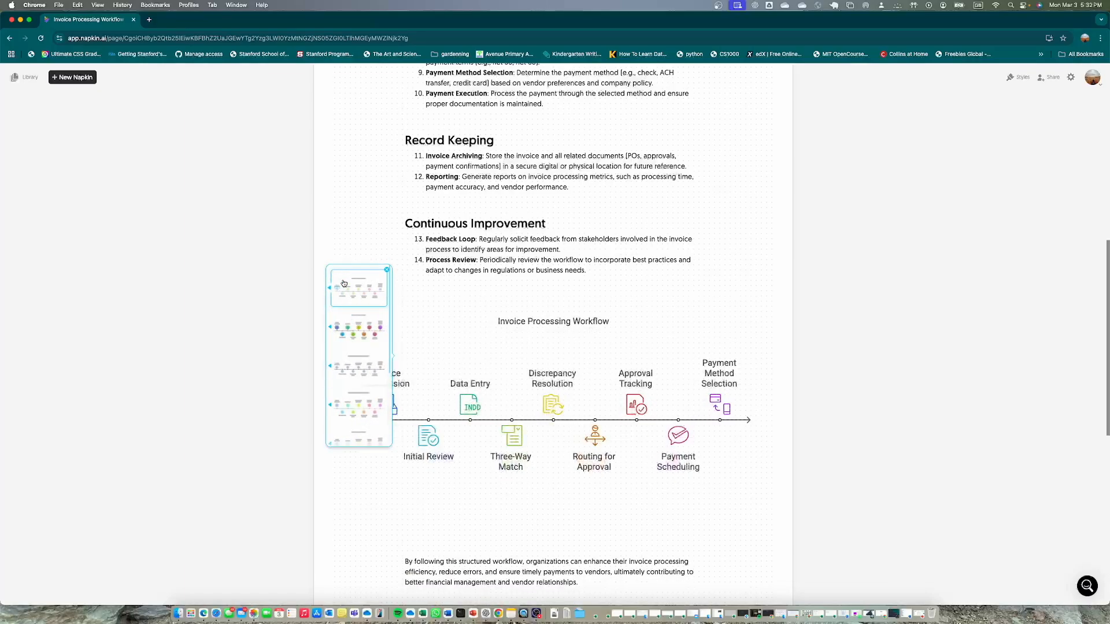
Compare the timeline's style variants and apply the one with handwritten lettering and pastel circles behind the coloured icons
left_click(330, 287)
left_click(359, 375)
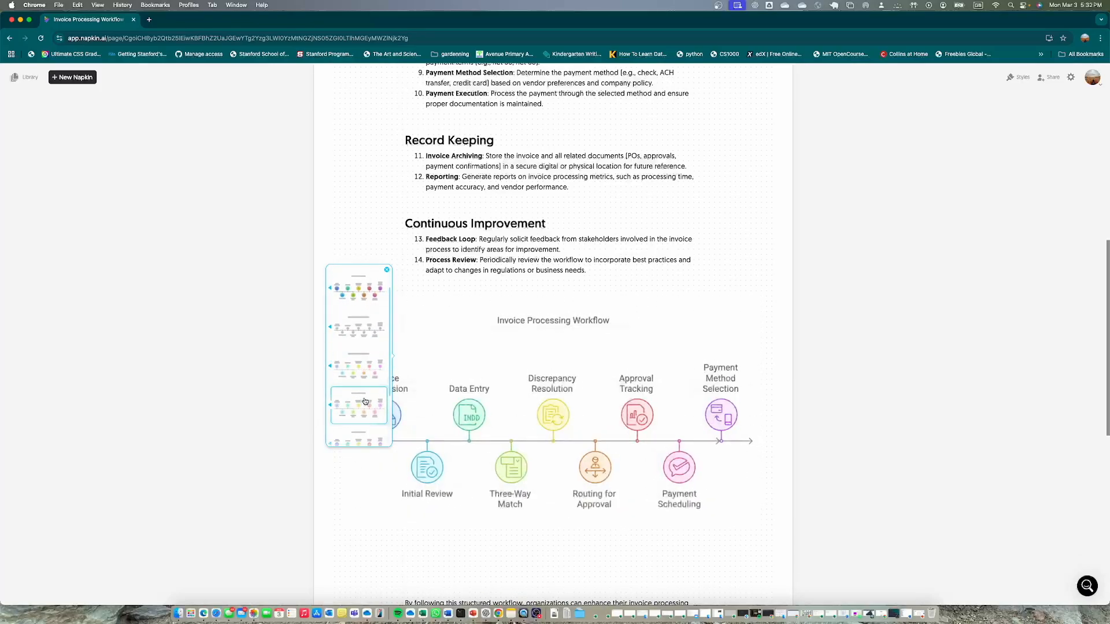
scroll(356, 401, "down", 1)
scroll(356, 404, "up", 1)
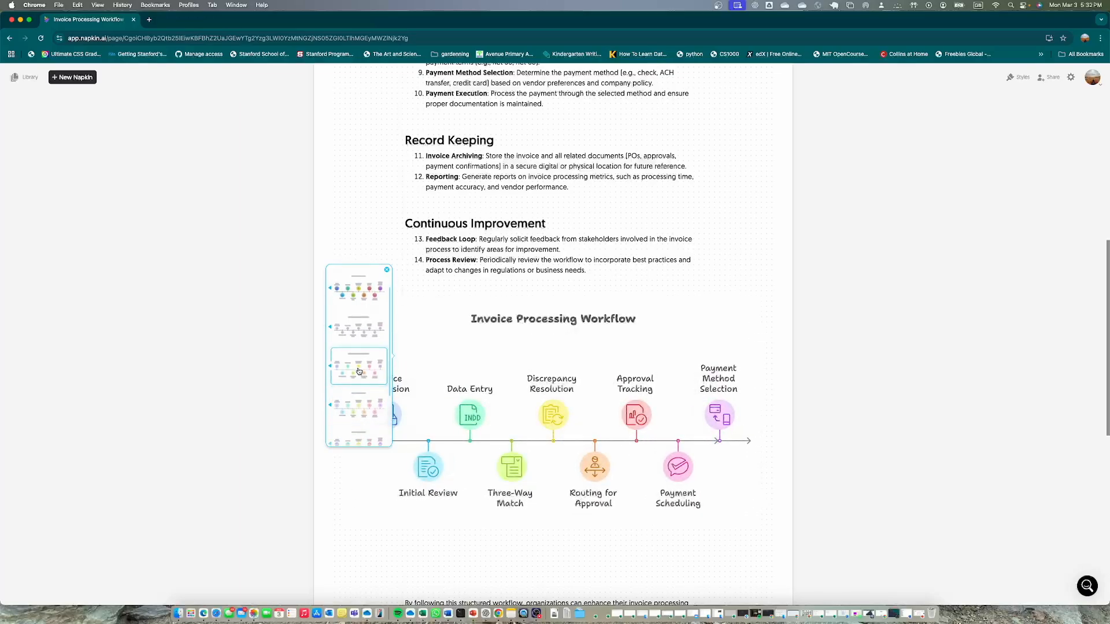
left_click(358, 371)
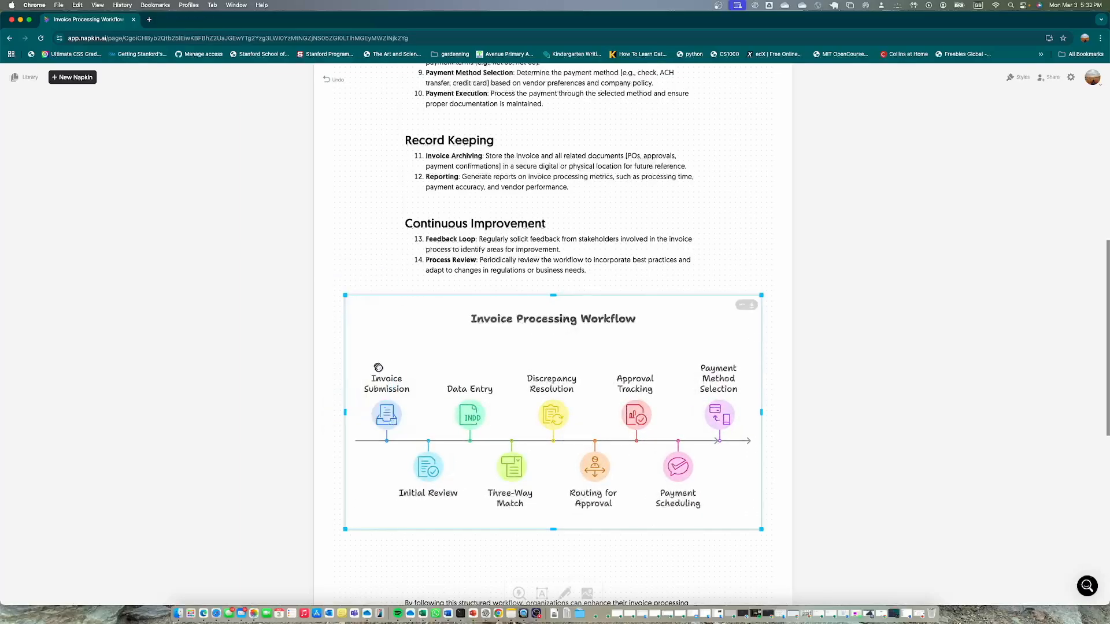
Shorten the timeline label "Payment Scheduling" to "Payment"
left_click(670, 510)
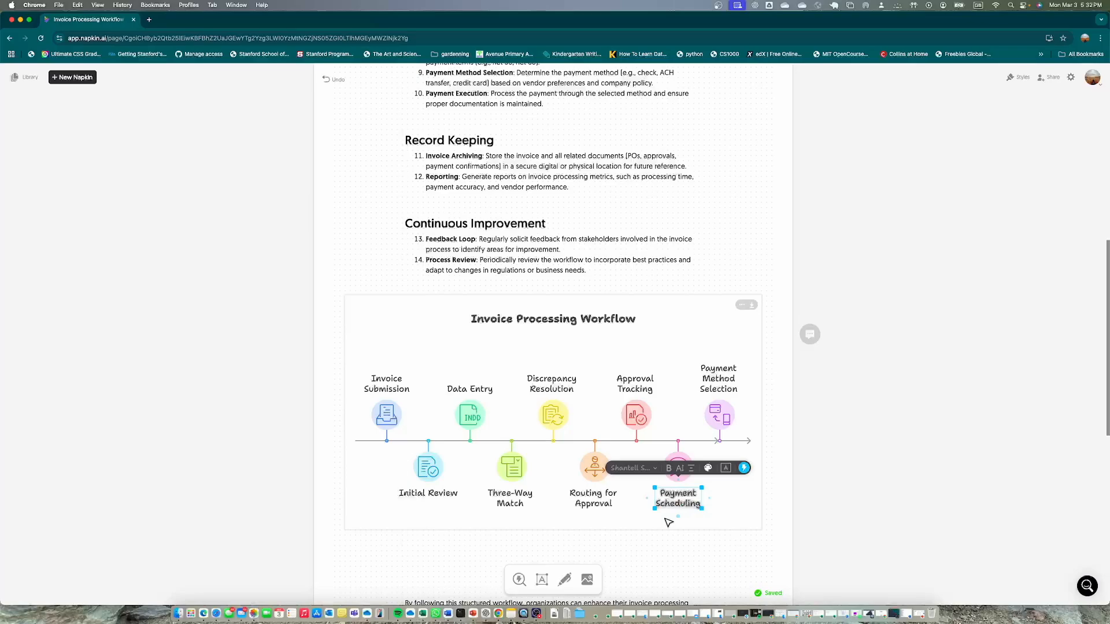
double_click(666, 519)
key("BackSpace")
key("BackSpace")
key("BackSpace")
key("BackSpace")
key("BackSpace")
key("BackSpace")
key("BackSpace")
key("BackSpace")
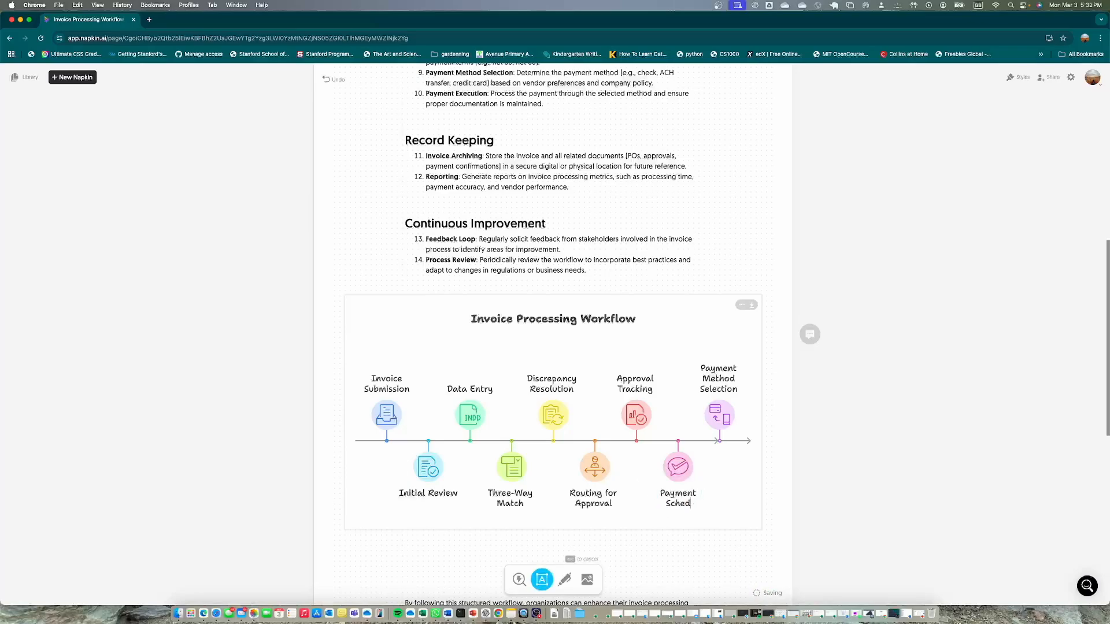
key("BackSpace")
key("BackSpace")
key("BackSpace")
key("Escape")
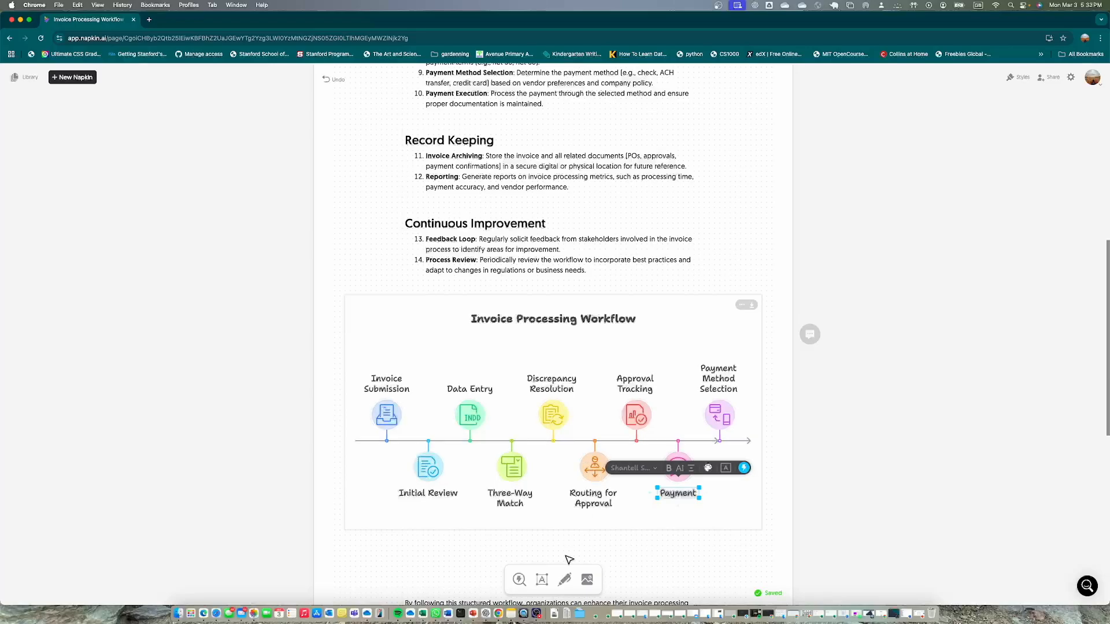
Insert an invoice icon and put it in the Approval Tracking circle in place of the existing icon
left_click(519, 579)
type("invoice")
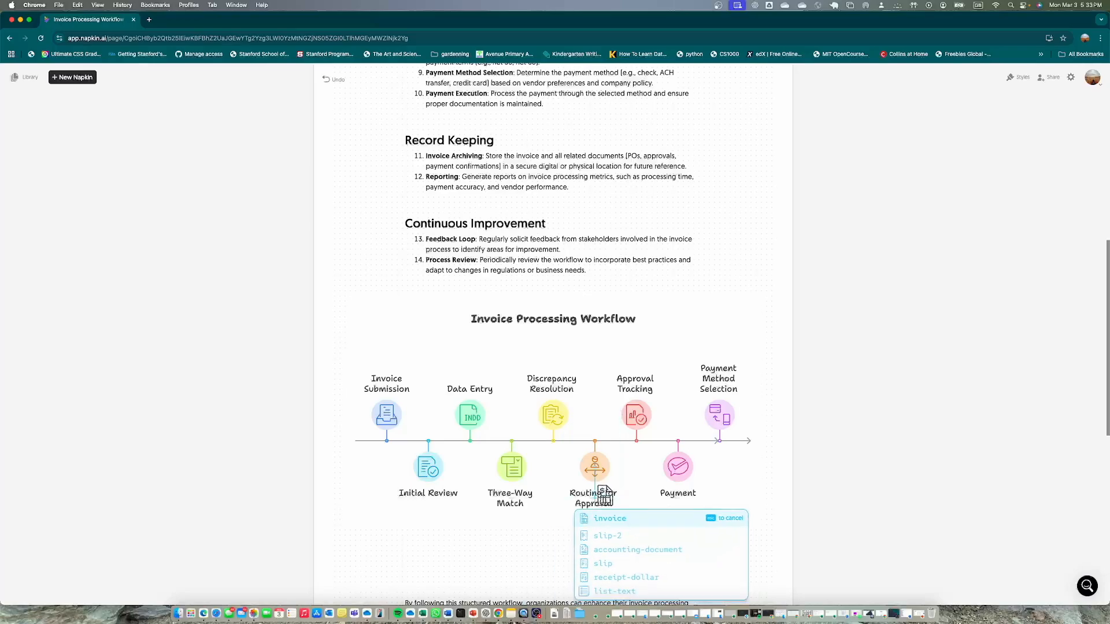
left_click(641, 508)
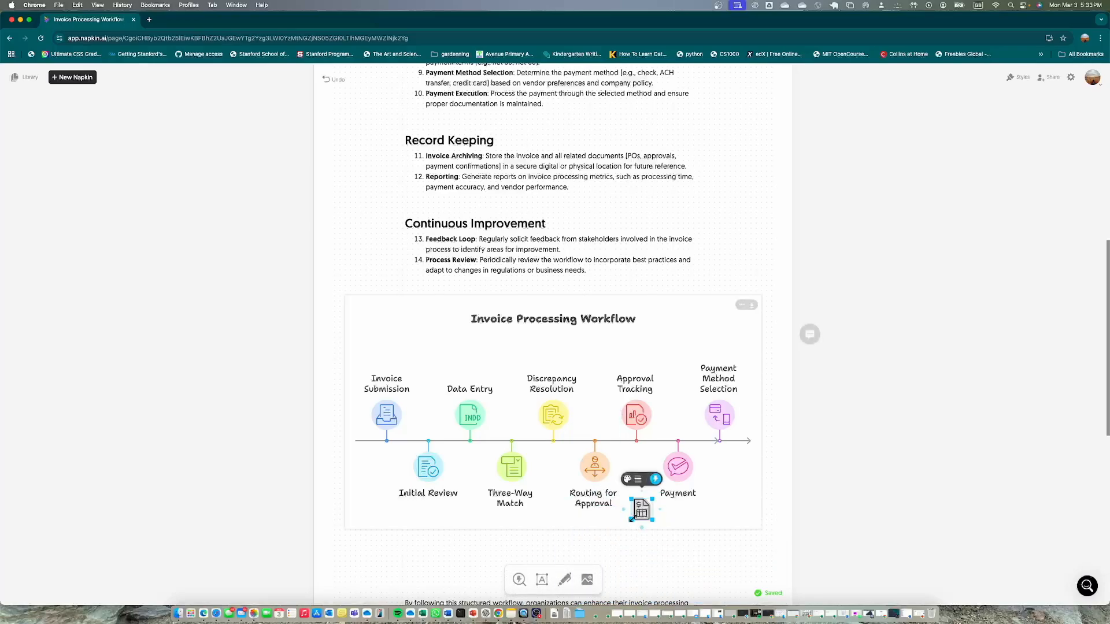
left_click(646, 424)
key("Delete")
left_click_drag(641, 508, 636, 415)
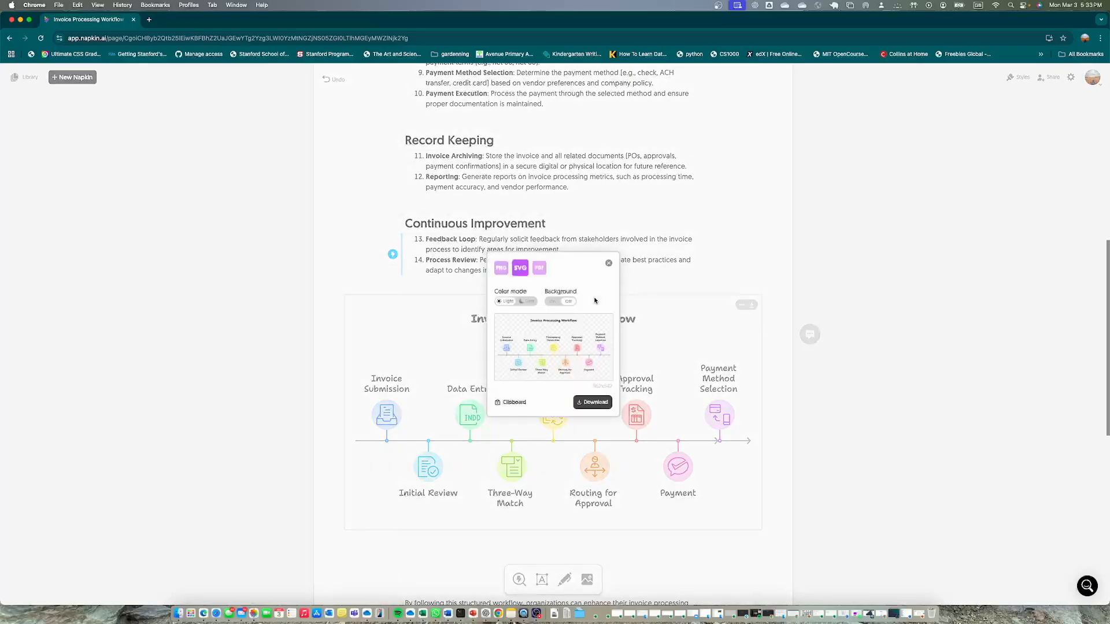
Copy the timeline to the clipboard as SVG and paste it on the PowerPoint slide in place of the mind map
left_click(510, 407)
left_click(472, 615)
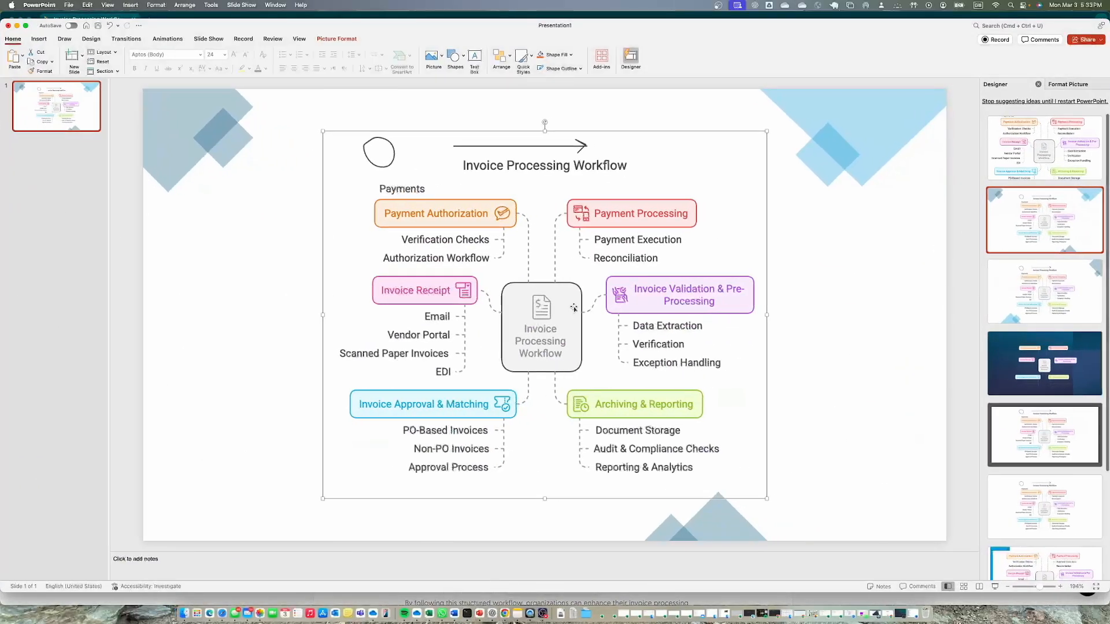
key("BackSpace")
key("super+v")
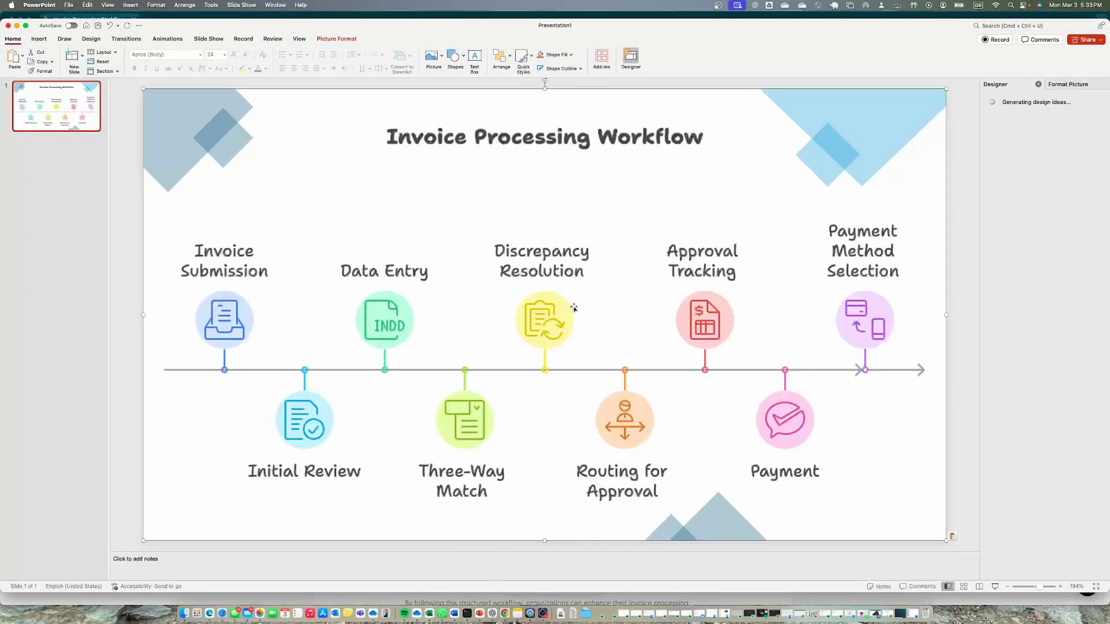
Scale down the pasted timeline and position it near the middle of the slide, between the blue corner shapes
left_click_drag(940, 544, 799, 456)
left_click_drag(530, 302, 578, 318)
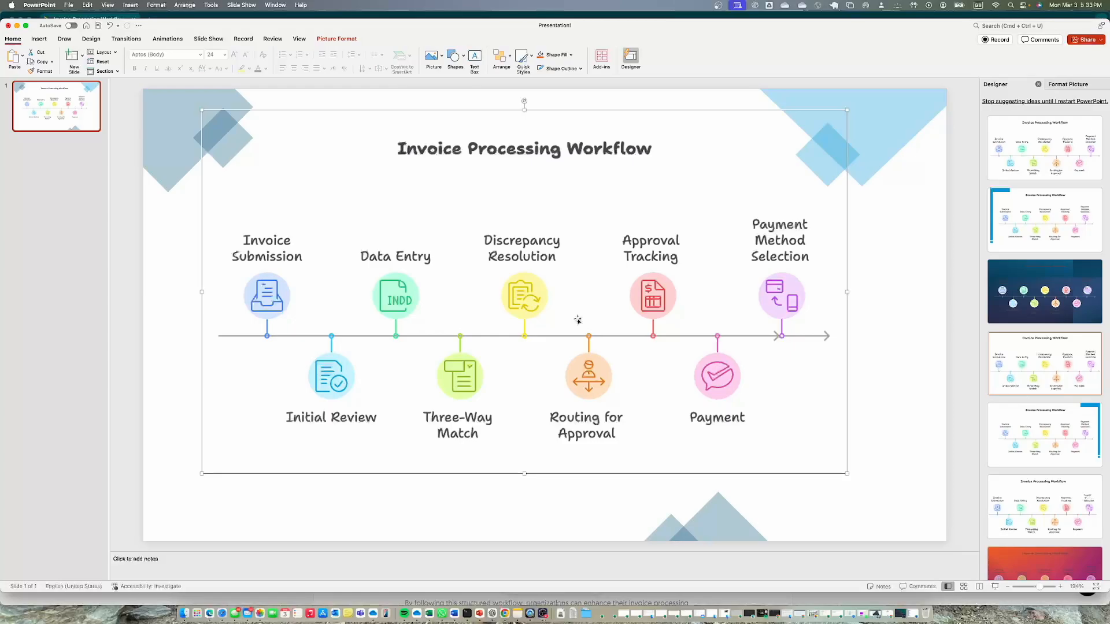
Return from PowerPoint to the Napkin document, close the export options and look over the workflow text from its beginning
left_click(17, 26)
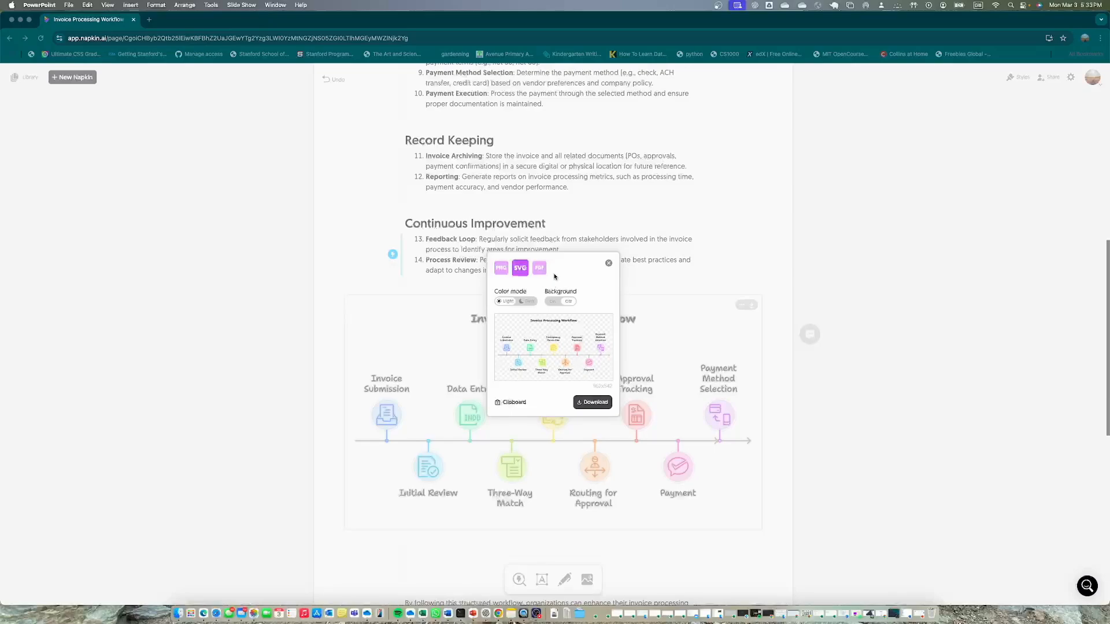
left_click(610, 262)
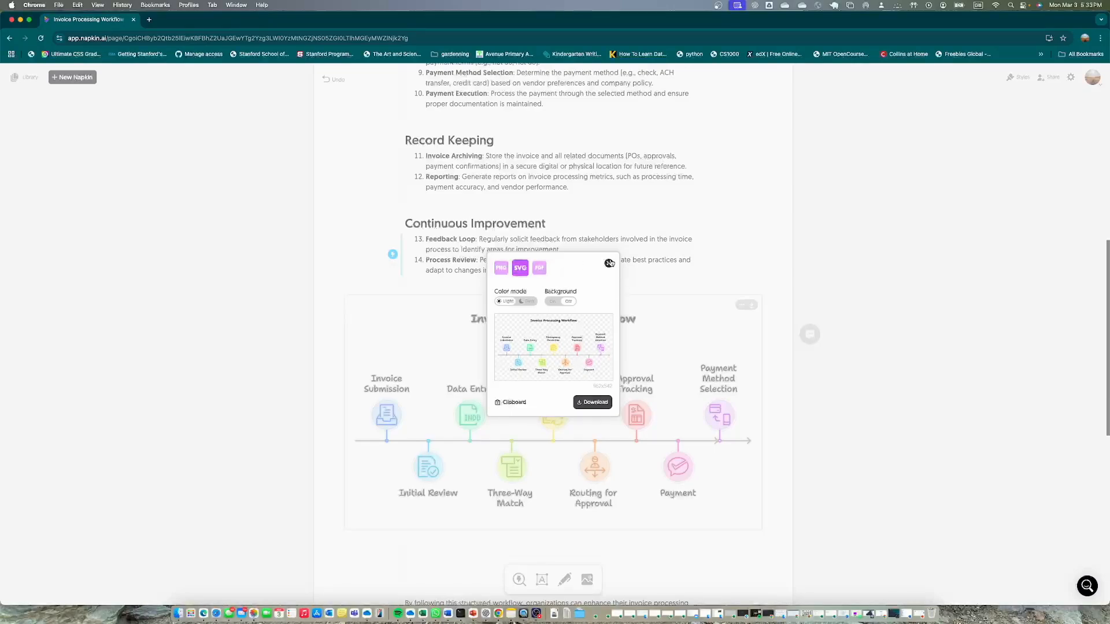
left_click(608, 263)
scroll(617, 304, "up", 10)
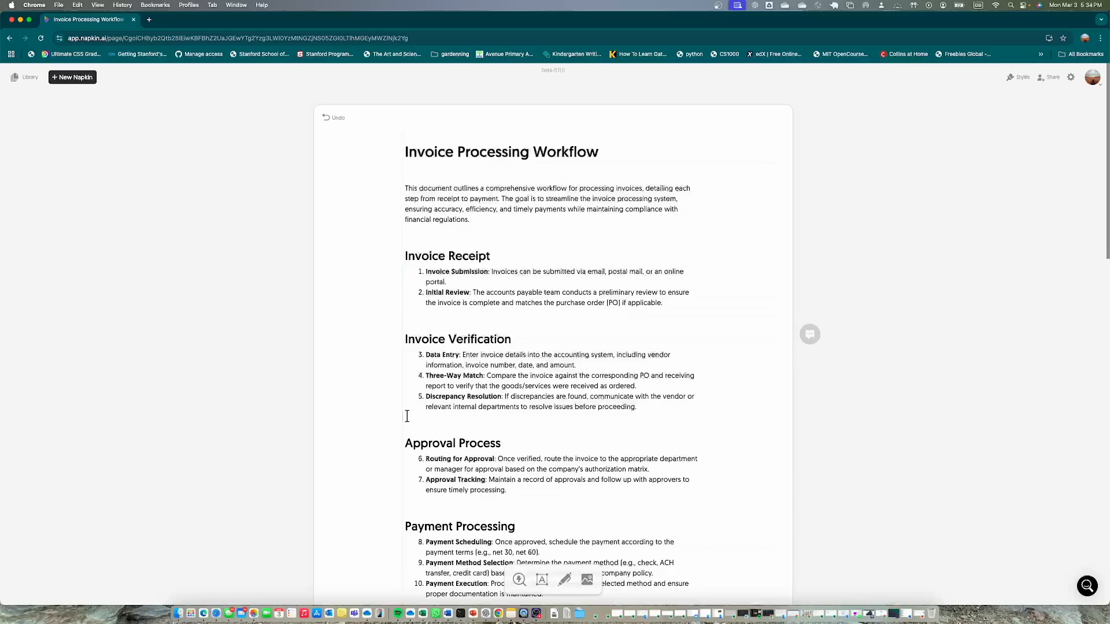
scroll(413, 413, "down", 3)
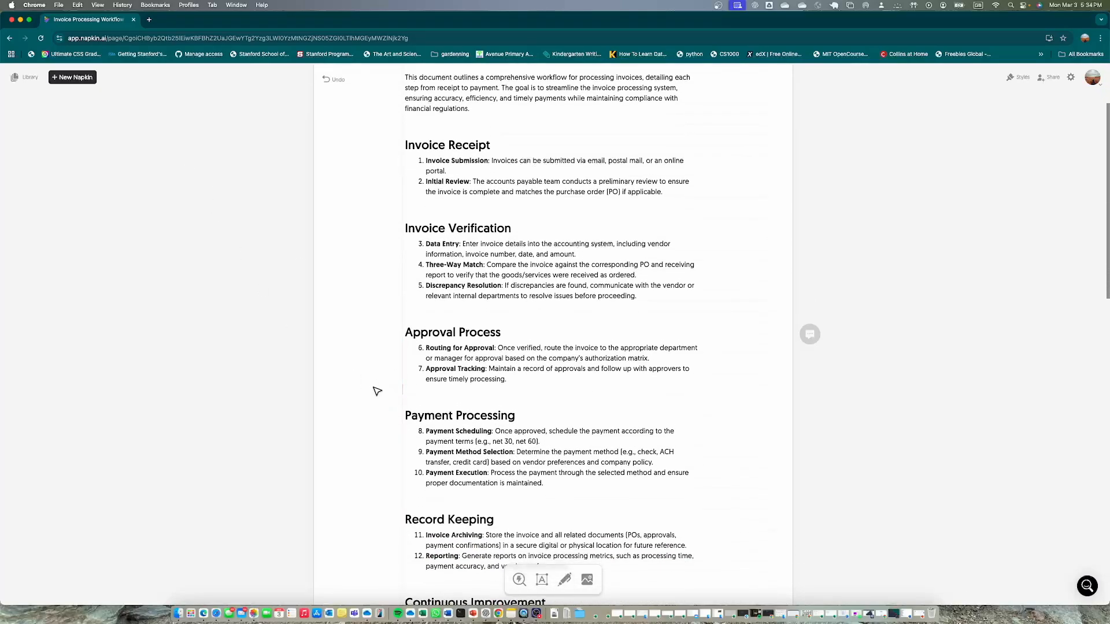